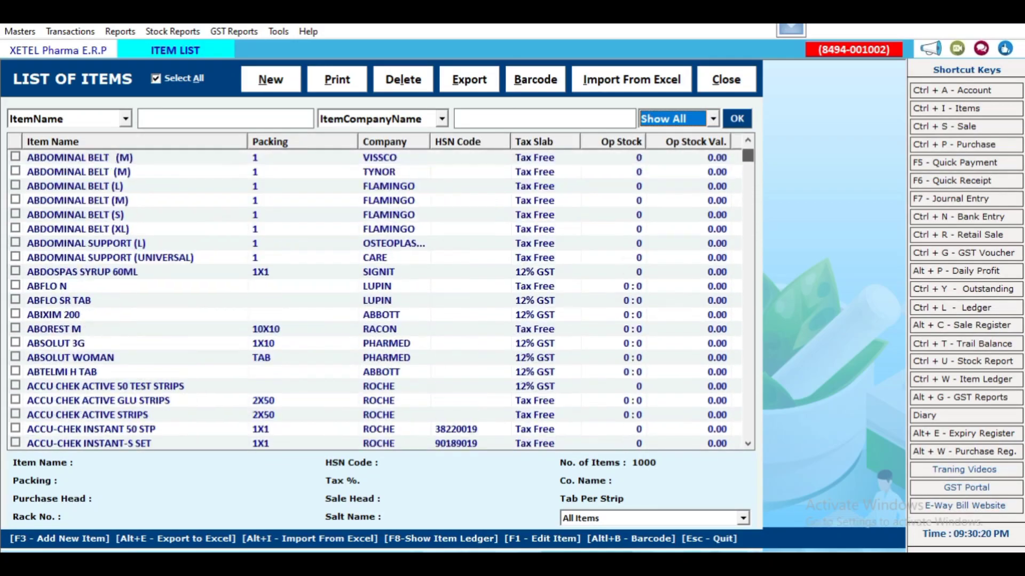
- Scroll the Item List, then close it to return to the home screen
{"action": "mouse_move", "coordinate": [748, 156]}
{"action": "left_mouse_down"}
{"action": "mouse_move", "coordinate": [747, 430]}
{"action": "mouse_move", "coordinate": [748, 159]}
{"action": "left_mouse_up"}
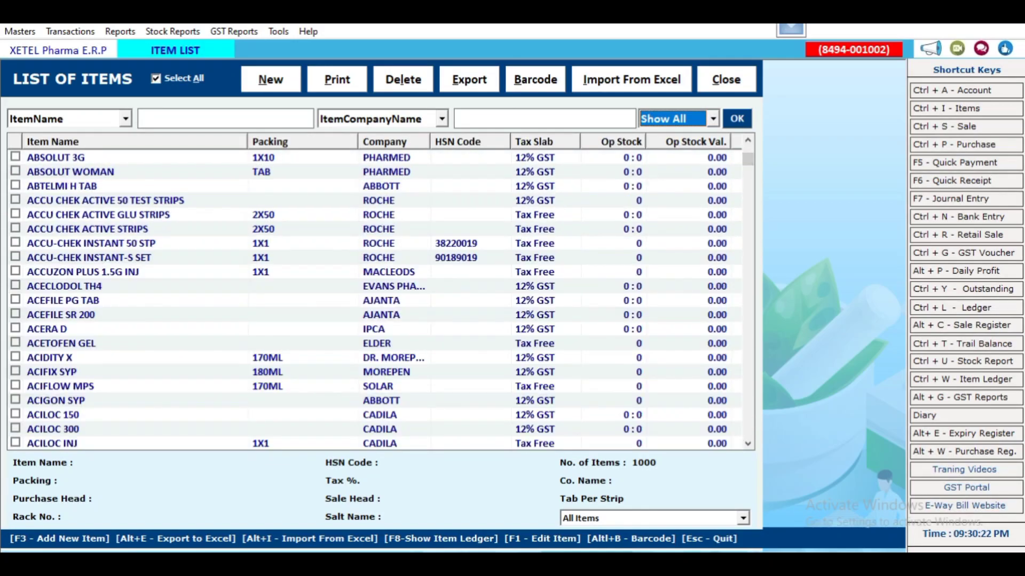
{"action": "left_click", "coordinate": [725, 79]}
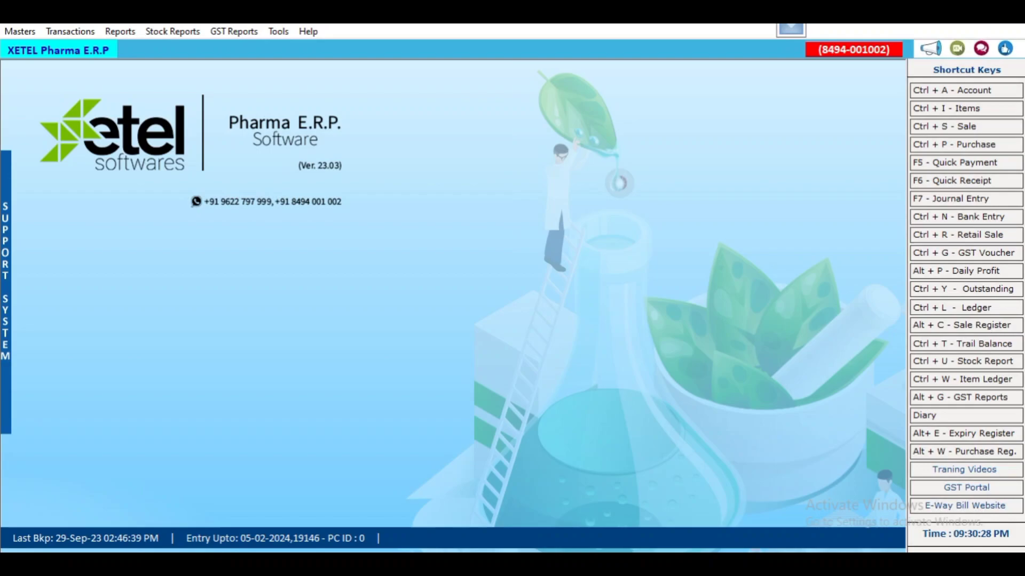
- Start a new retail sale entry (Ctrl+R) dated 05-02-2024
{"action": "key", "text": "ctrl+r"}
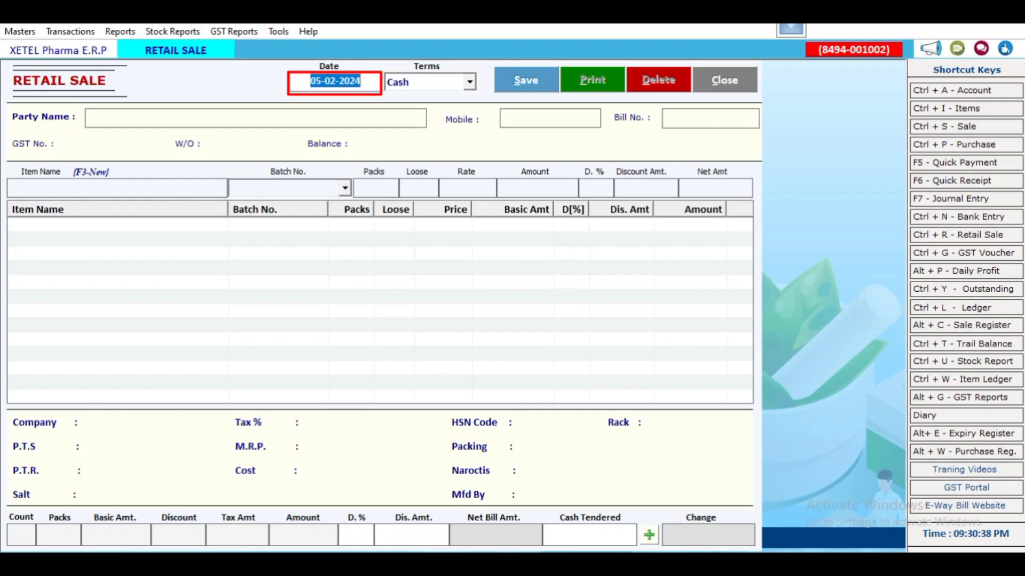
{"action": "type", "text": "0"}
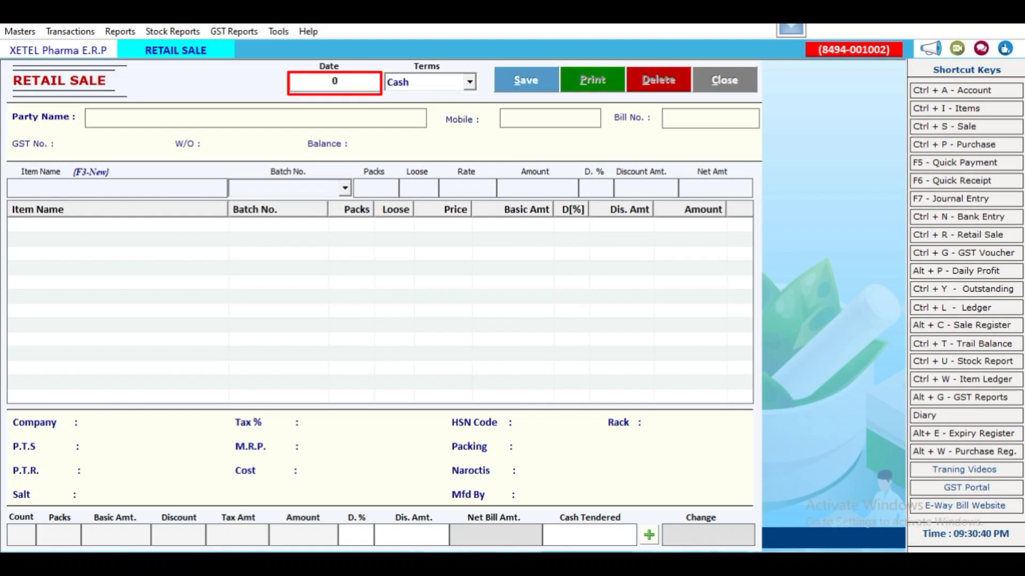
{"action": "type", "text": "5-02"}
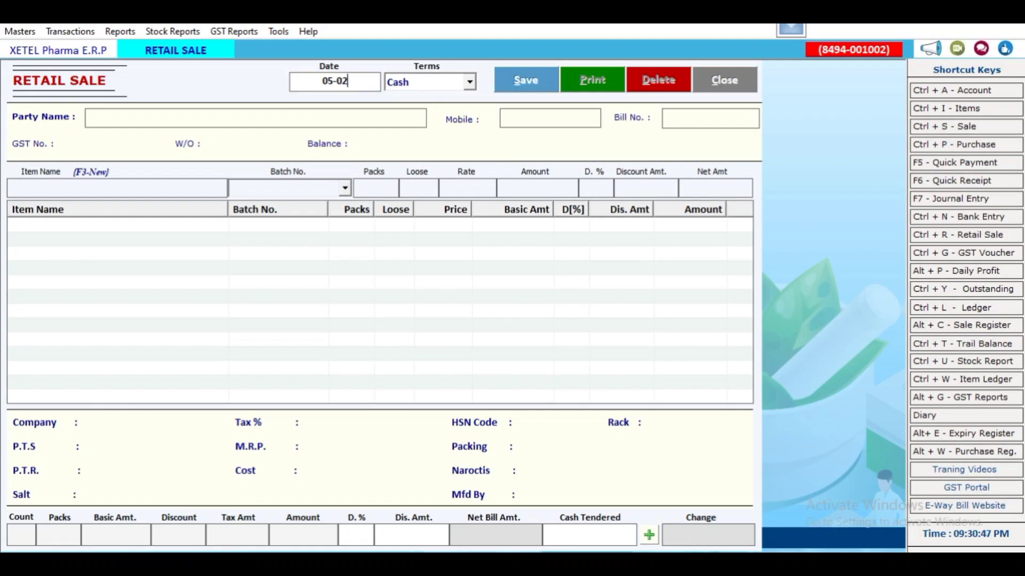
{"action": "key", "text": "Return"}
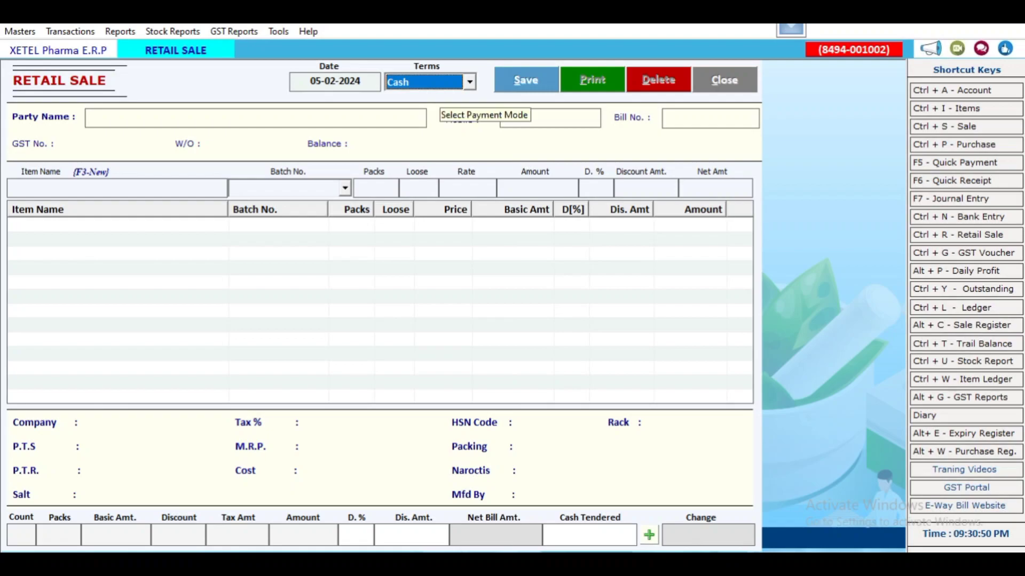
- Toggle the payment terms between Cash and Credit, leaving them on Cash
{"action": "key", "text": "alt+Down"}
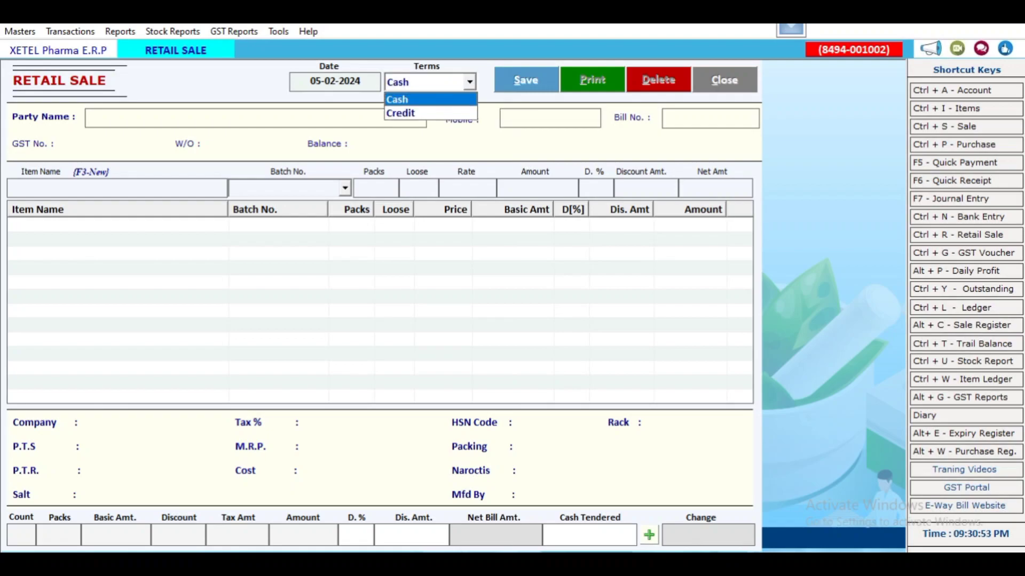
{"action": "key", "text": "Return"}
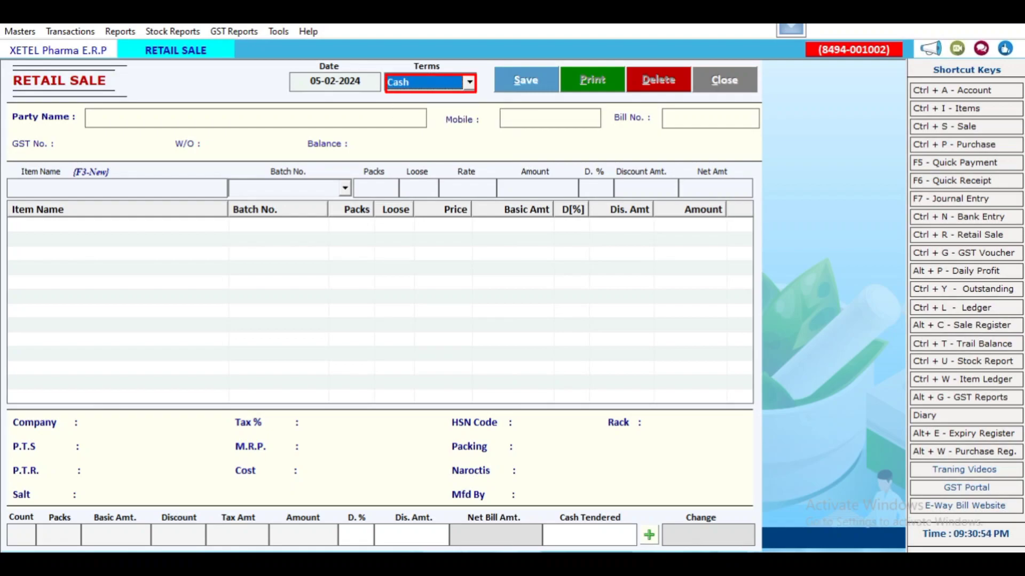
{"action": "key", "text": "Down"}
{"action": "key", "text": "Up"}
{"action": "key", "text": "Down"}
{"action": "key", "text": "Up"}
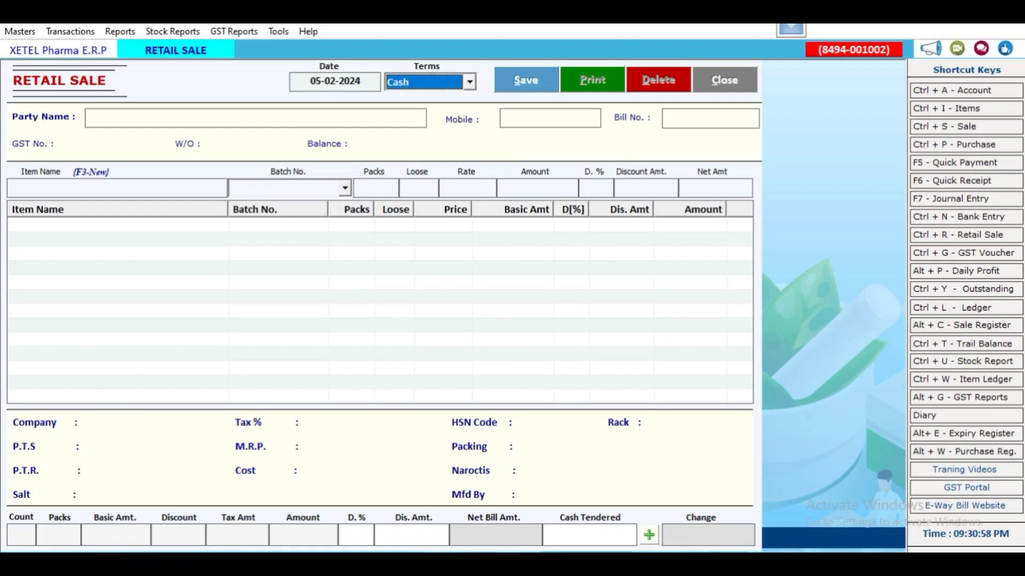
{"action": "key", "text": "alt+Down"}
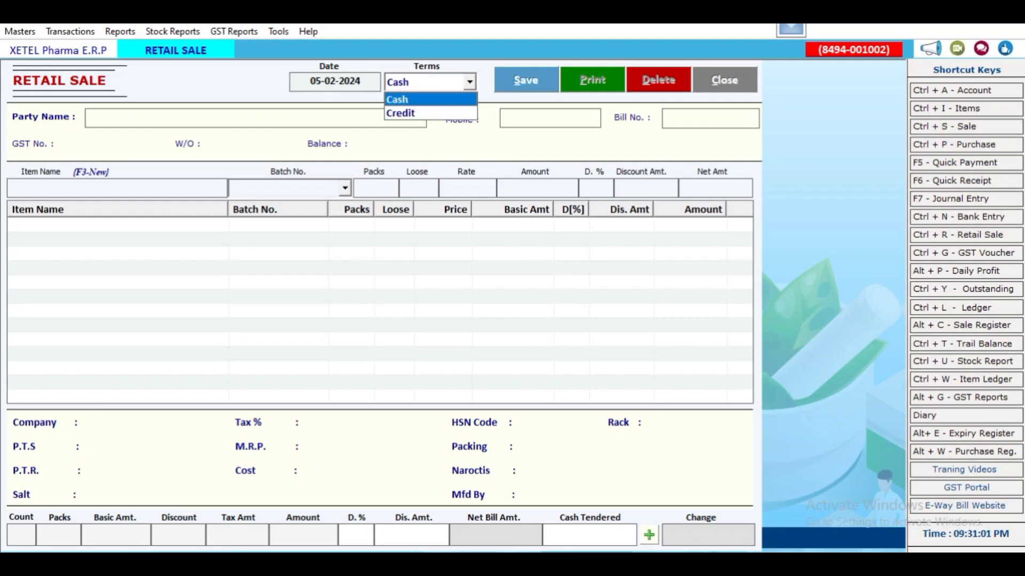
{"action": "key", "text": "Return"}
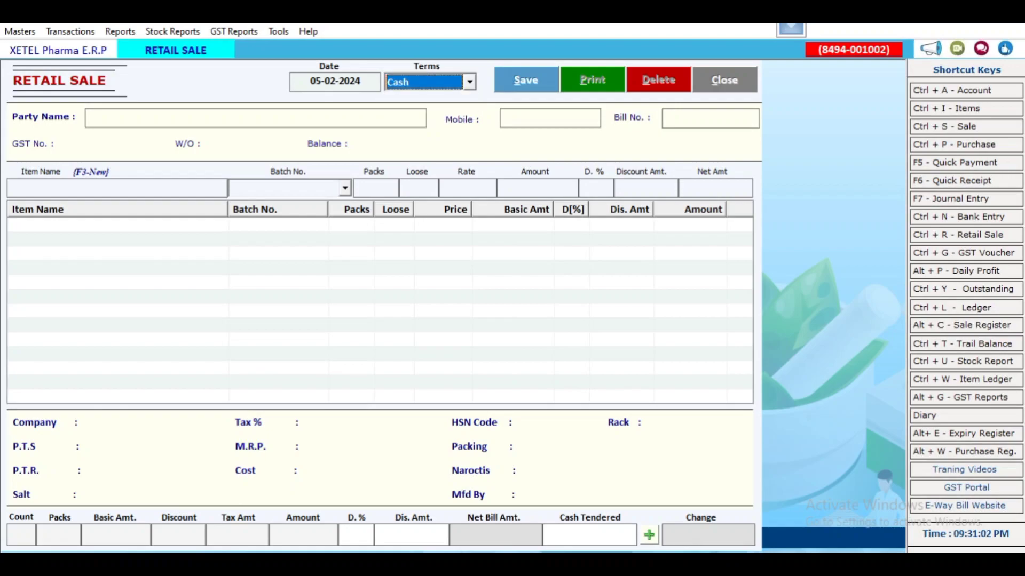
- Accept Cash as party, then try Credit terms with a customer account as party
{"action": "key", "text": "Return"}
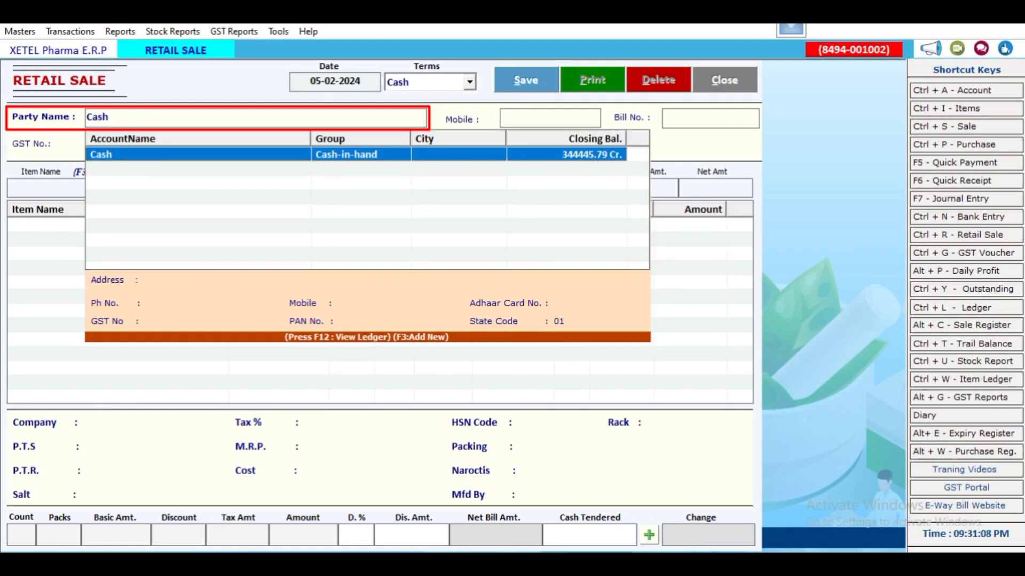
{"action": "key", "text": "Return"}
{"action": "left_click", "coordinate": [470, 82]}
{"action": "key", "text": "Return"}
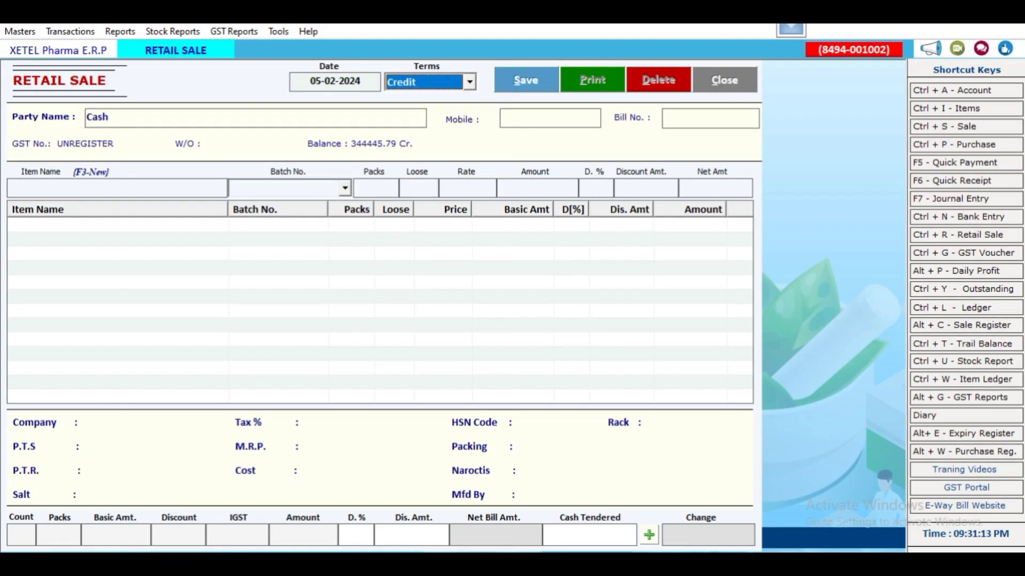
{"action": "key", "text": "Return"}
{"action": "type", "text": "A"}
{"action": "key", "text": "Down"}
{"action": "key", "text": "Return"}
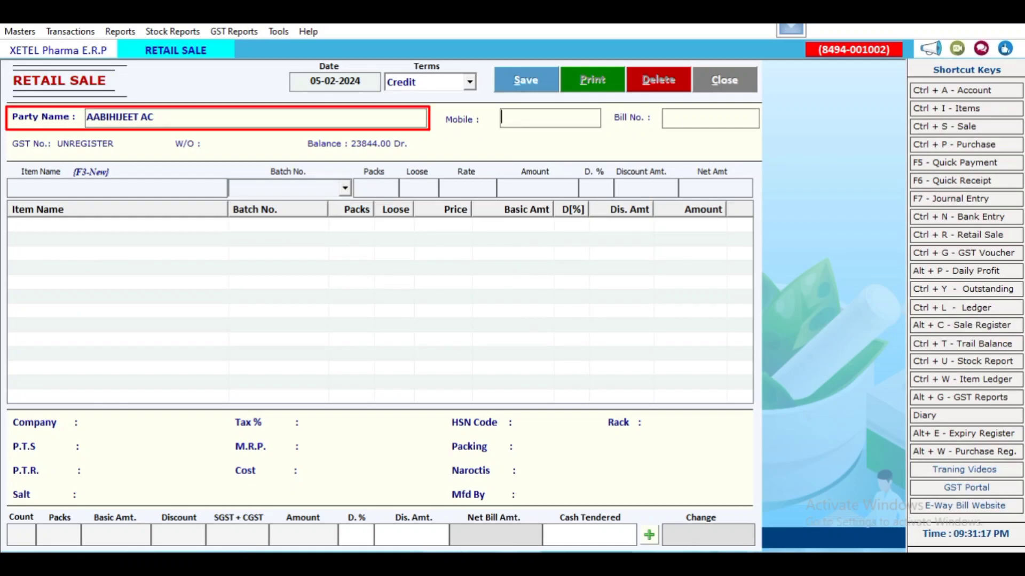
- Cancel the F3 new account form and restore Cash terms with the Cash party
{"action": "key", "text": "shift+Tab"}
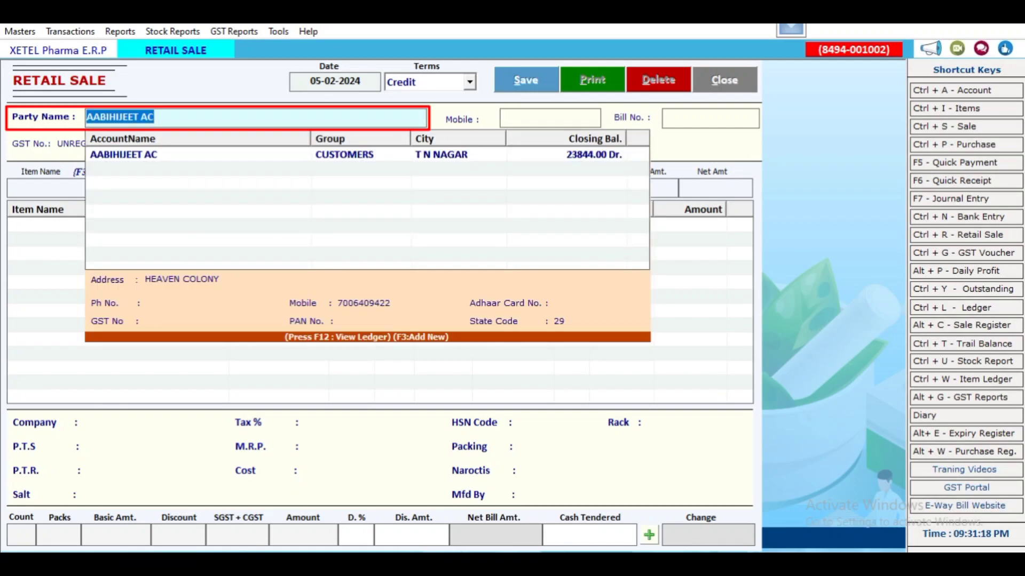
{"action": "key", "text": "BackSpace"}
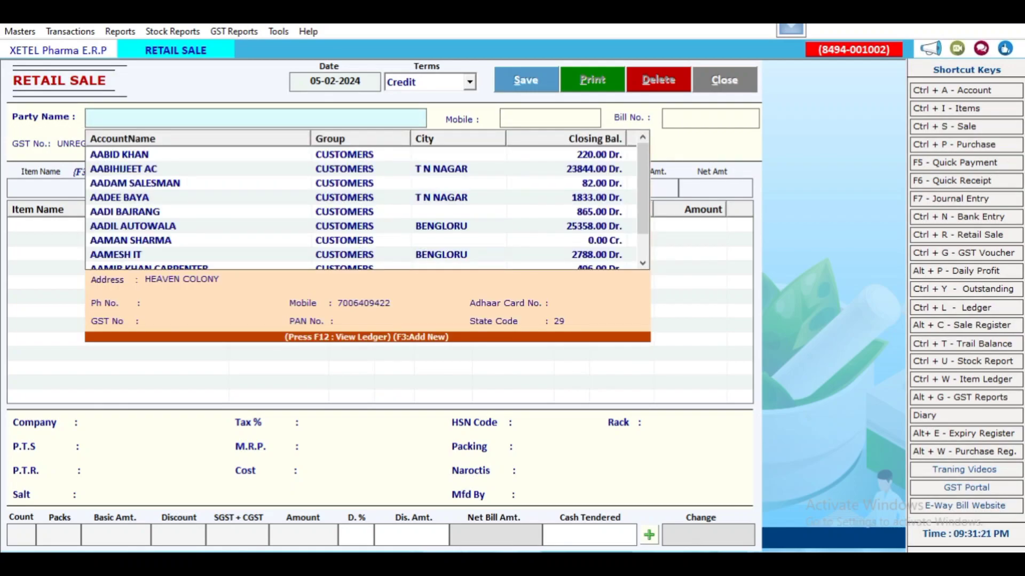
{"action": "key", "text": "F3"}
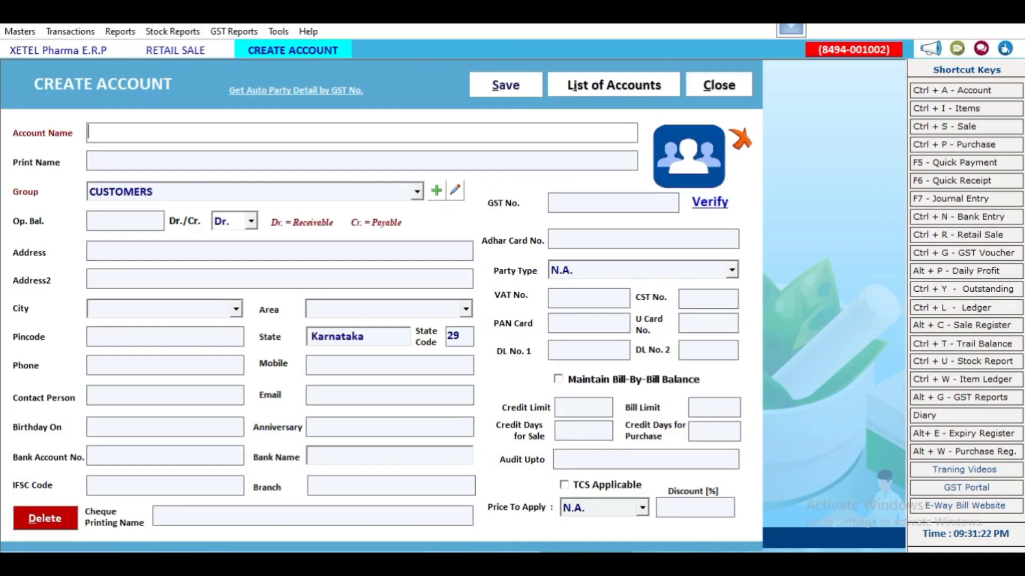
{"action": "key", "text": "Escape"}
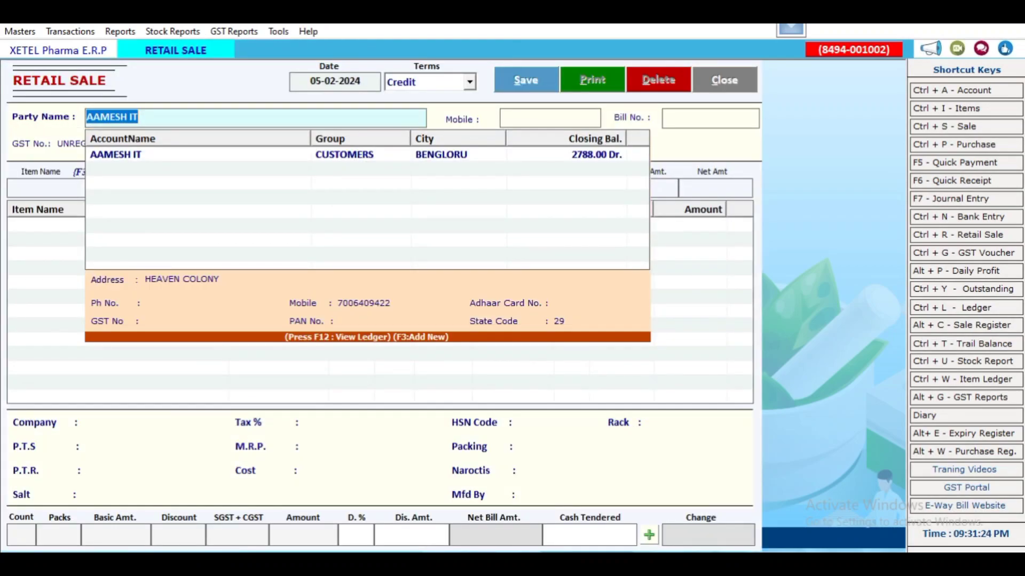
{"action": "key", "text": "Return"}
{"action": "key", "text": "Up"}
{"action": "key", "text": "Return"}
{"action": "key", "text": "Return"}
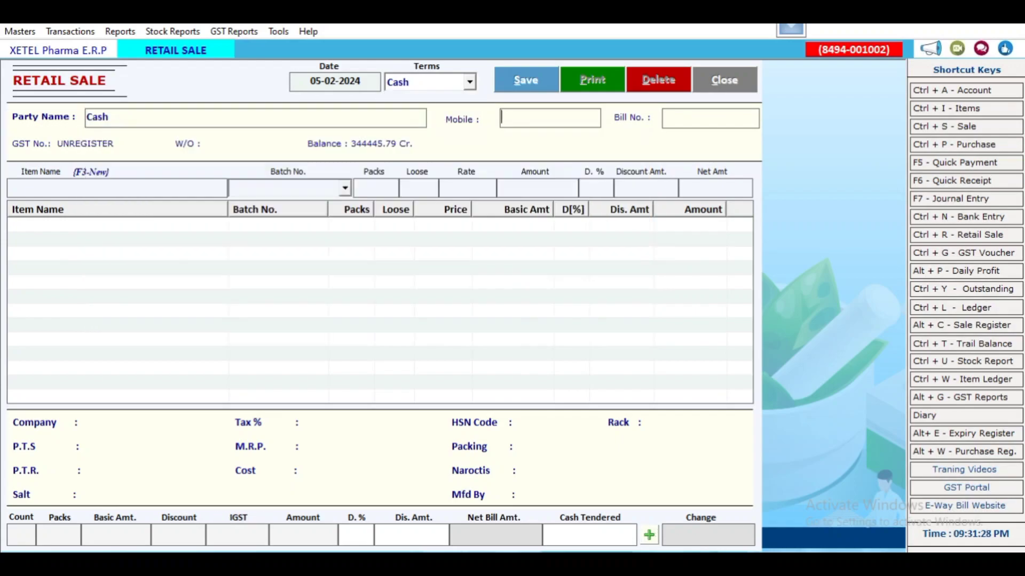
- Enter the customer's mobile number, keeping bill number 17328 after removing the typed 9999
{"action": "key", "text": "Return"}
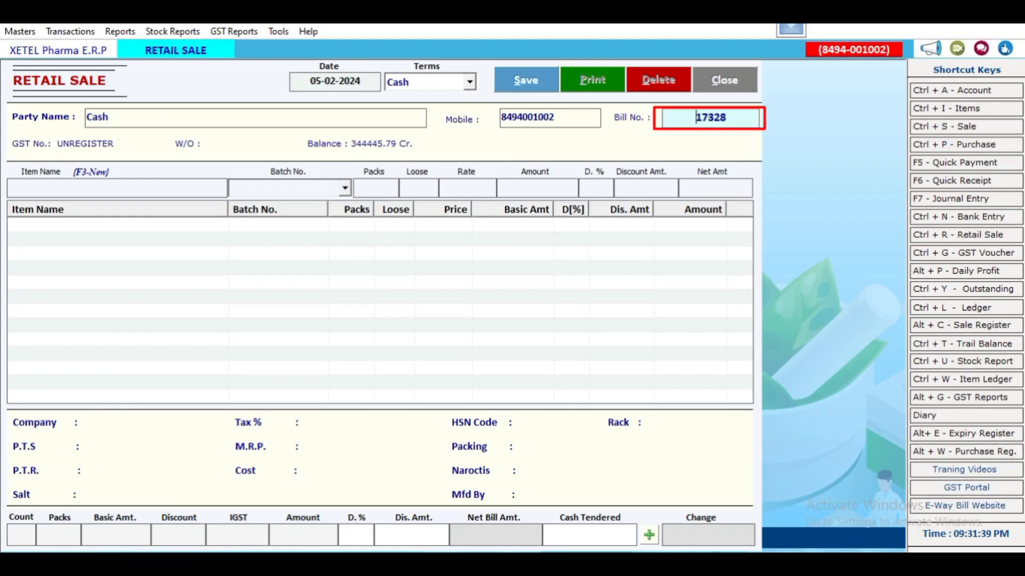
{"action": "type", "text": "9999"}
{"action": "key", "text": "BackSpace"}
{"action": "key", "text": "BackSpace"}
{"action": "key", "text": "BackSpace"}
{"action": "key", "text": "BackSpace"}
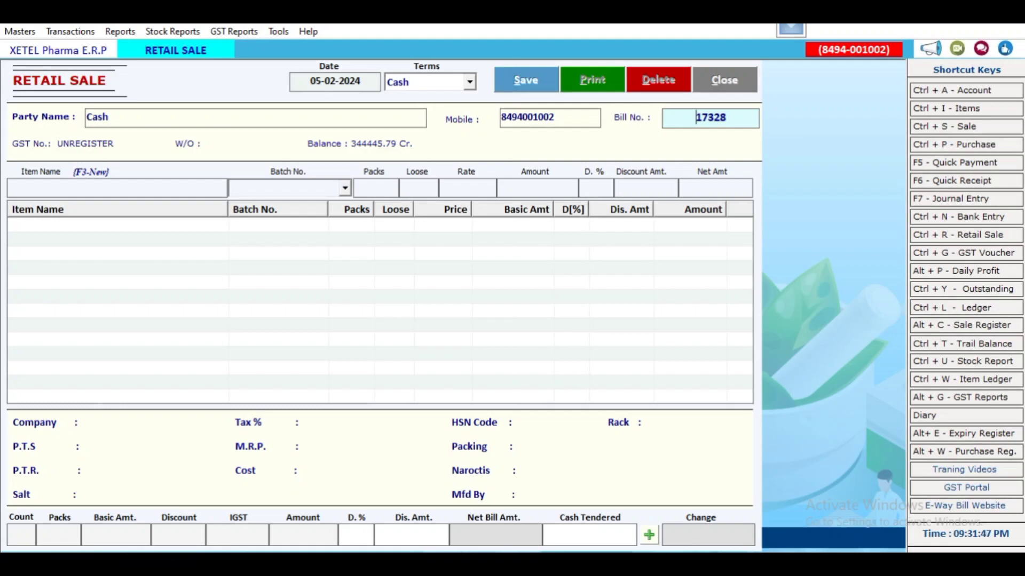
- Fill Customer Details with the customer's name, Male, an Aadhaar number and Ref. By OPD
{"action": "key", "text": "Return"}
{"action": "type", "text": "SAHIL"}
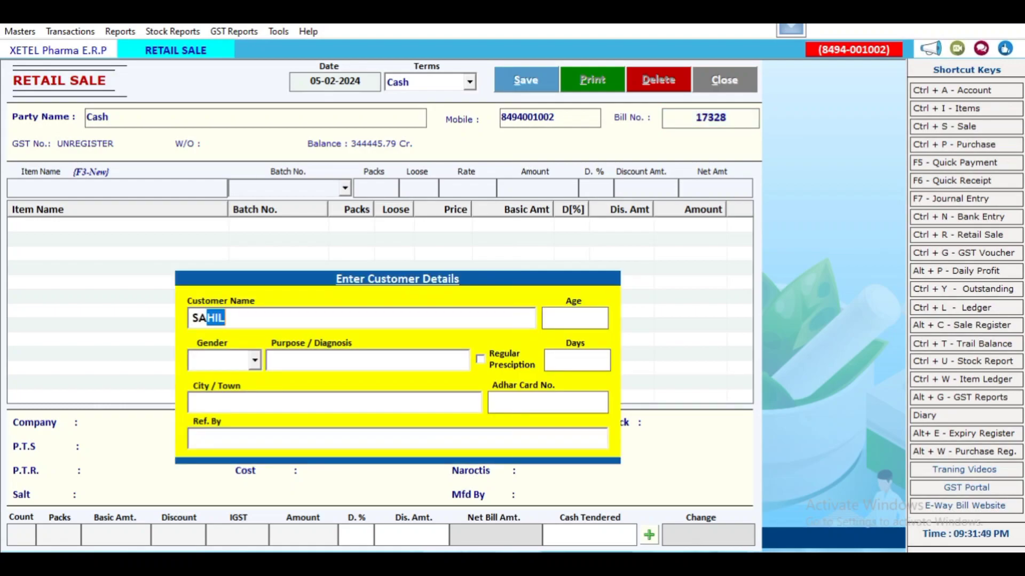
{"action": "key", "text": "Return"}
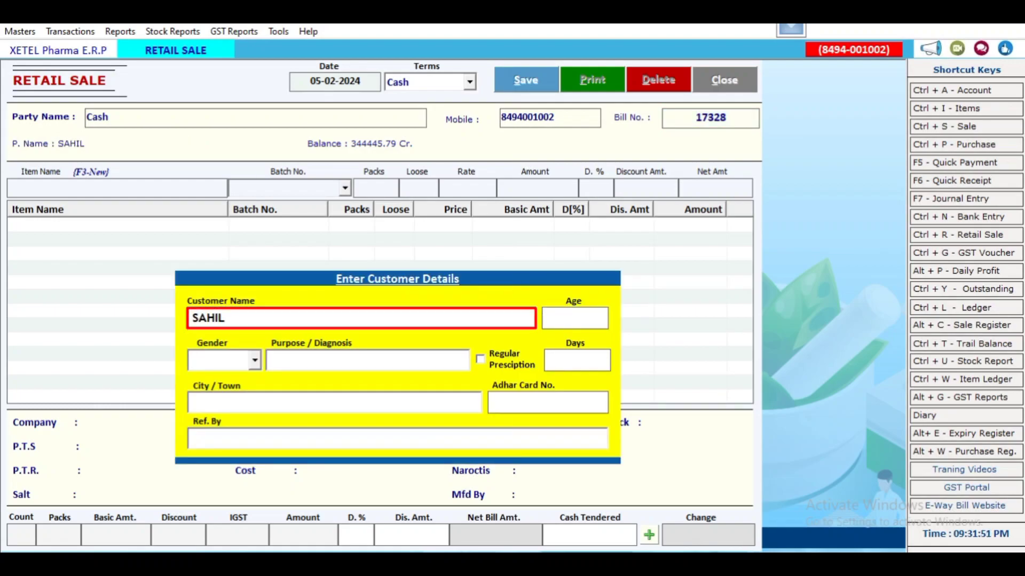
{"action": "type", "text": "Male"}
{"action": "key", "text": "Return"}
{"action": "key", "text": "Return"}
{"action": "key", "text": "Return"}
{"action": "key", "text": "Return"}
{"action": "key", "text": "Return"}
{"action": "key", "text": "Return"}
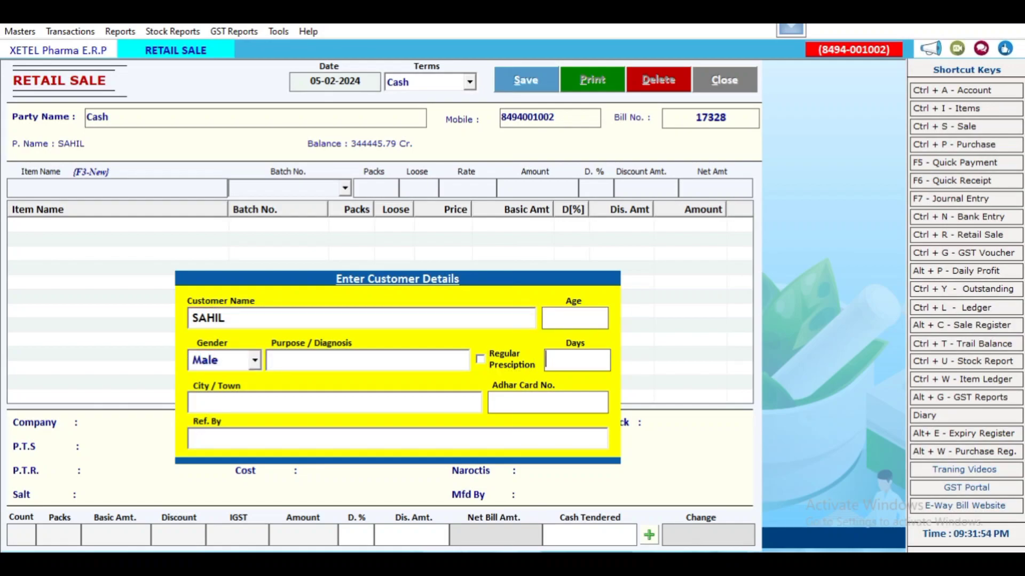
{"action": "type", "text": "999999999"}
{"action": "key", "text": "Return"}
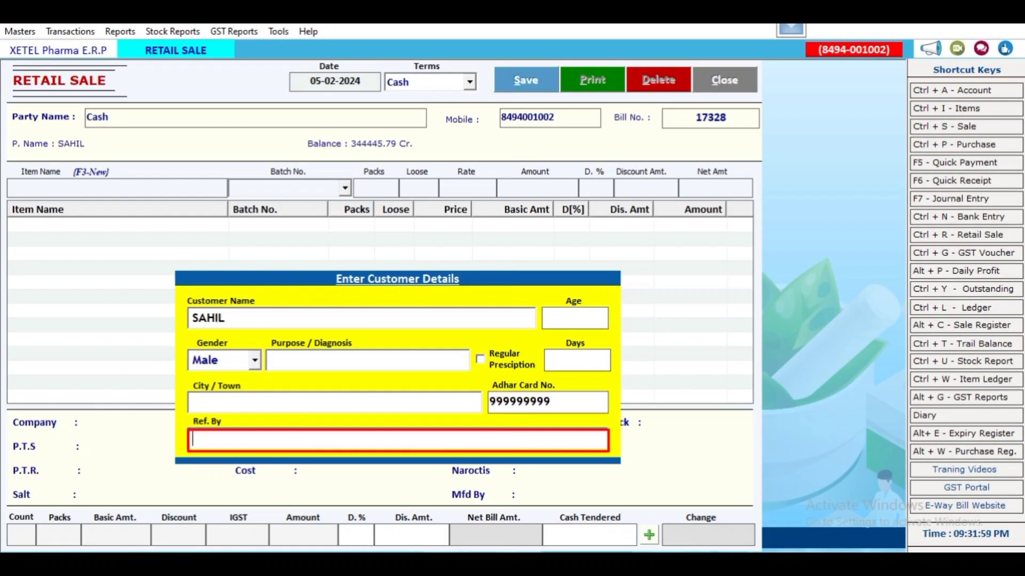
{"action": "type", "text": "OPD"}
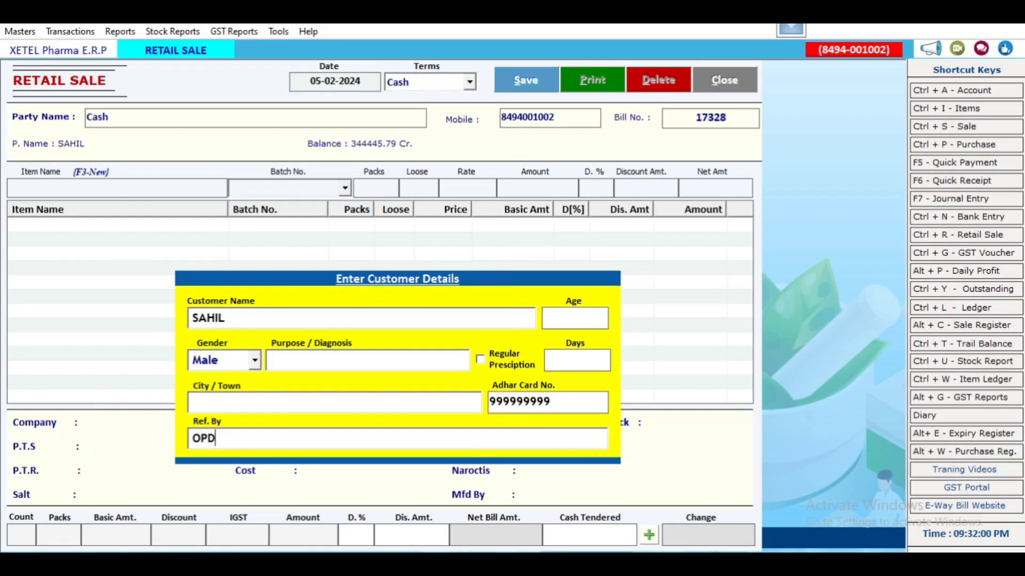
{"action": "key", "text": "Return"}
- Search NUP to find NUPENTA 40, then open and cancel the F3 new item form
{"action": "type", "text": "NUP"}
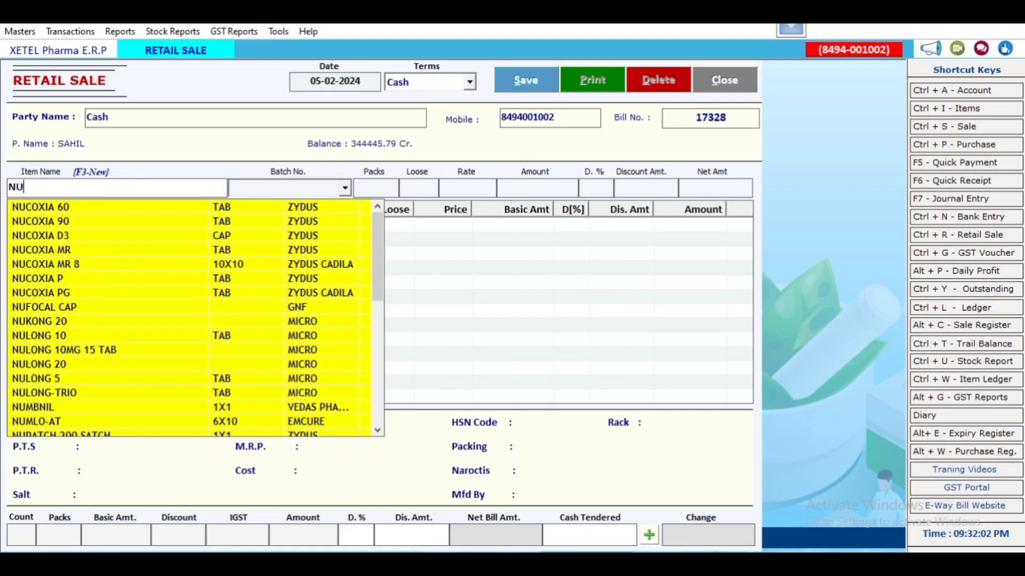
{"action": "key", "text": "Down"}
{"action": "key", "text": "Down"}
{"action": "key", "text": "Down"}
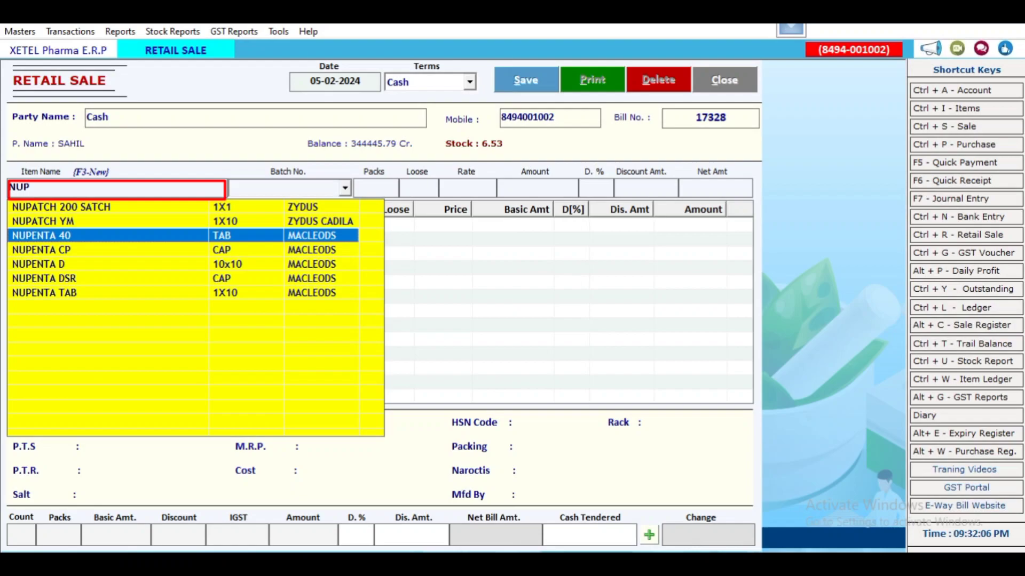
{"action": "key", "text": "Escape"}
{"action": "key", "text": "BackSpace"}
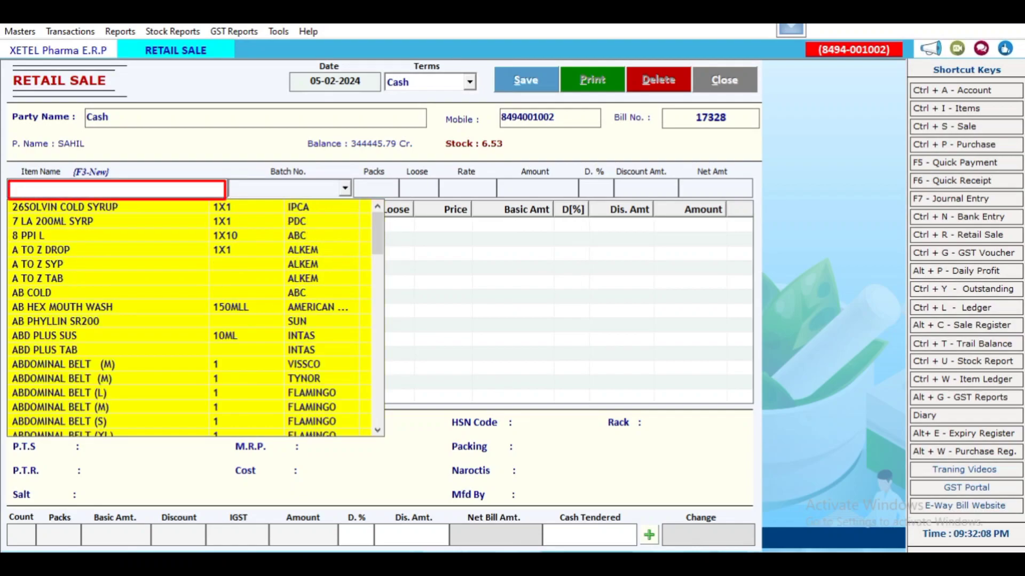
{"action": "key", "text": "F3"}
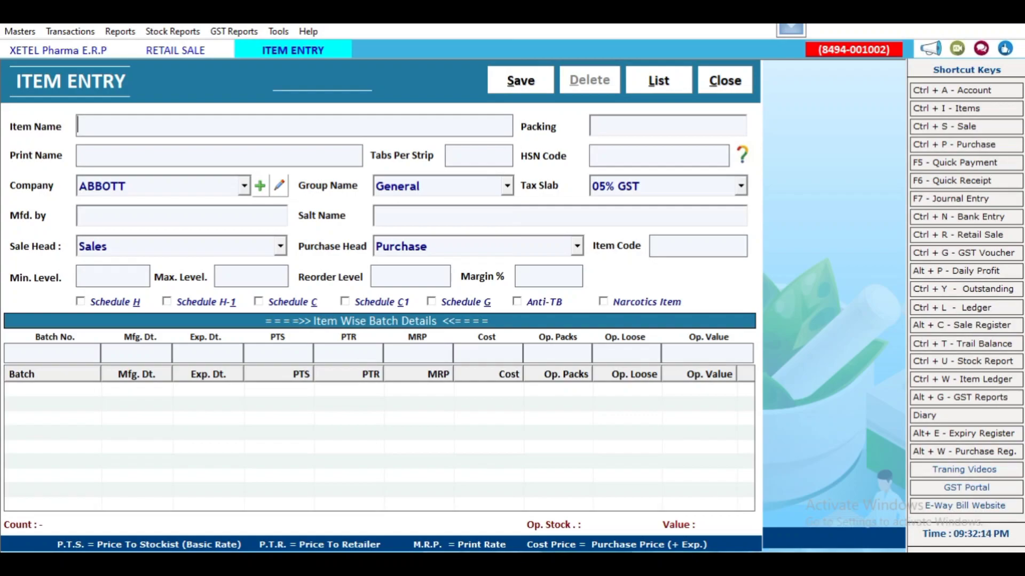
{"action": "key", "text": "Escape"}
- Review NUPENTA 40 batches, cancel the new batch form, and select batch 2302A (rate 81.03, MRP 90.75)
{"action": "key", "text": "Return"}
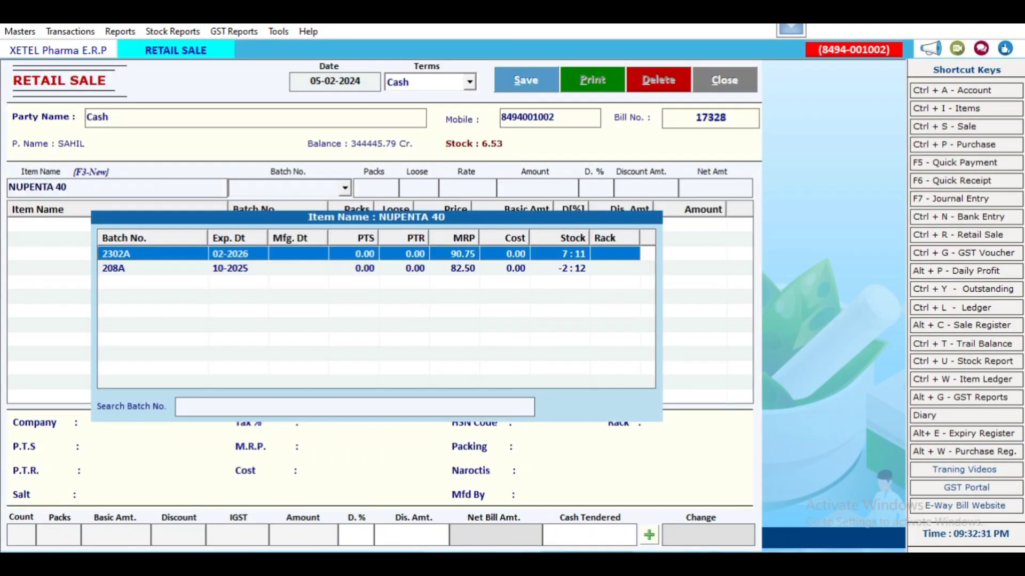
{"action": "key", "text": "Down"}
{"action": "key", "text": "Up"}
{"action": "key", "text": "Down"}
{"action": "key", "text": "Up"}
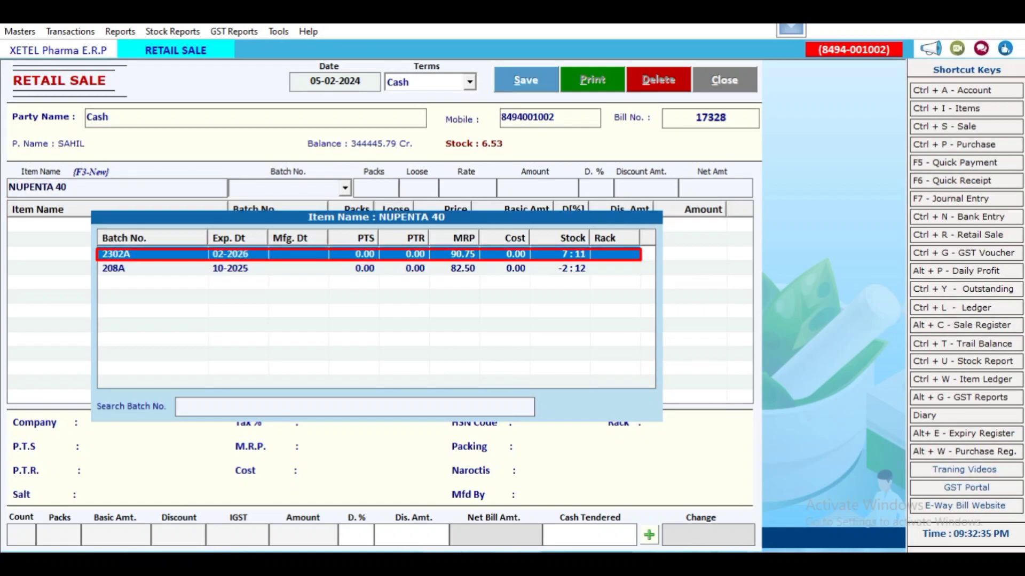
{"action": "key", "text": "Escape"}
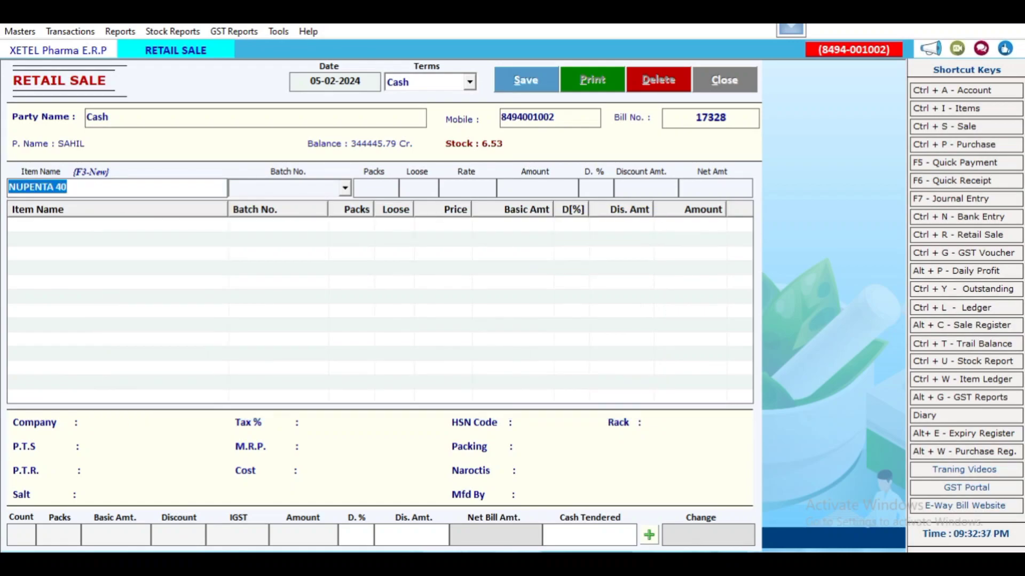
{"action": "key", "text": "Return"}
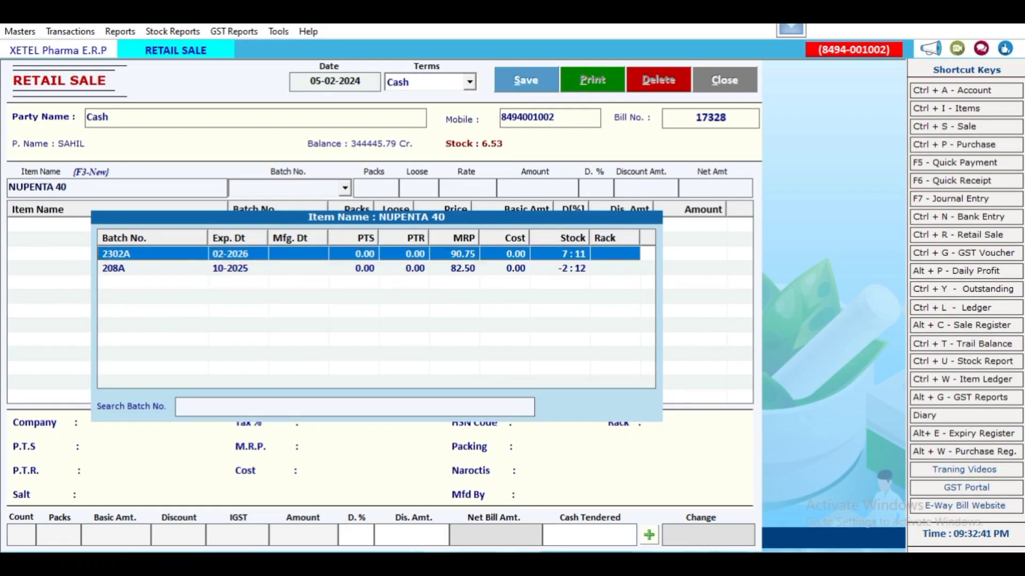
{"action": "key", "text": "F3"}
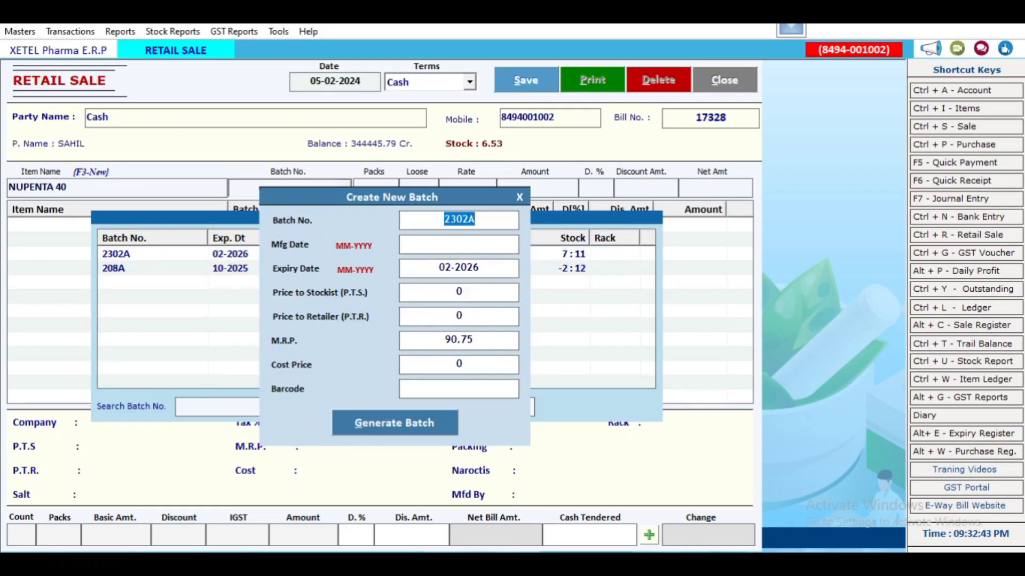
{"action": "key", "text": "Return"}
{"action": "key", "text": "Return"}
{"action": "key", "text": "Return"}
{"action": "key", "text": "Return"}
{"action": "key", "text": "Return"}
{"action": "key", "text": "Return"}
{"action": "key", "text": "Return"}
{"action": "key", "text": "Return"}
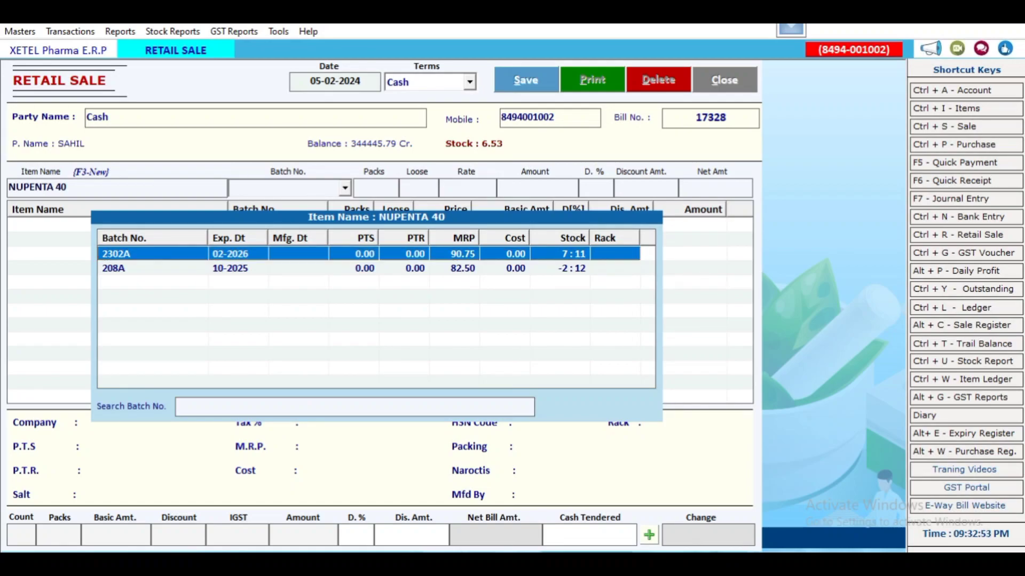
{"action": "key", "text": "Return"}
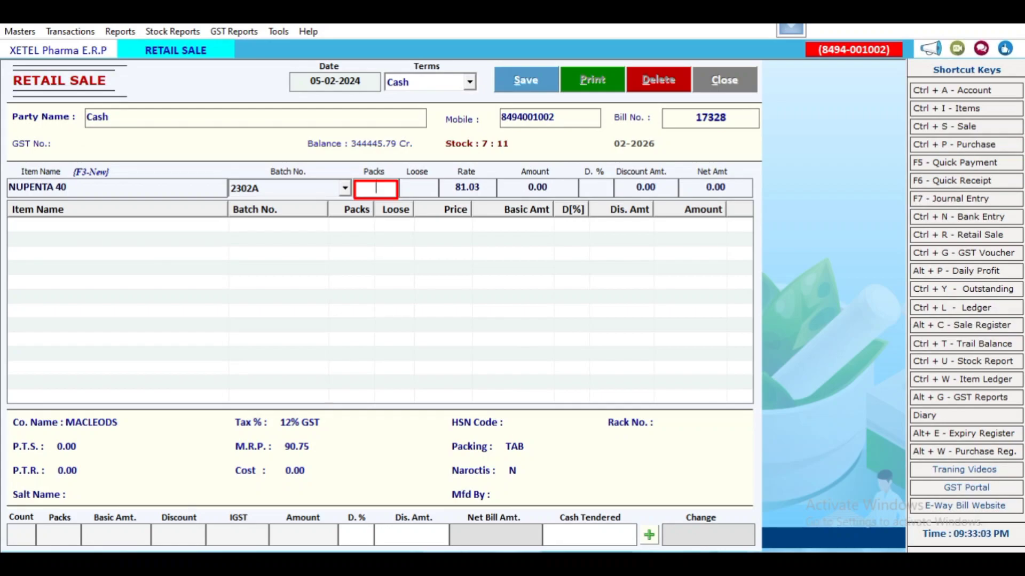
- Enter 1 pack and 3 loose of NUPENTA 40, accepting the 90.75 net price
{"action": "left_click", "coordinate": [419, 187]}
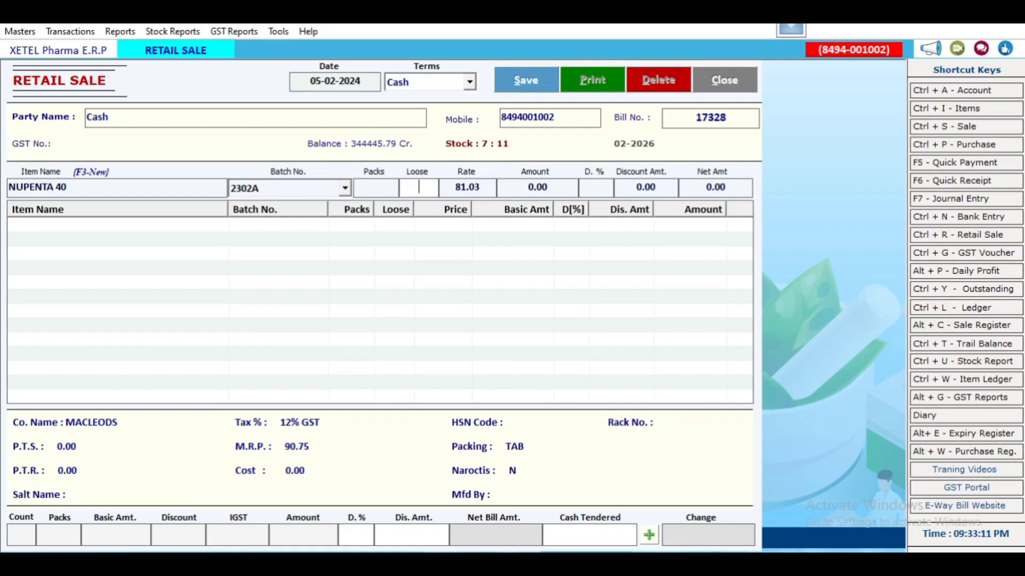
{"action": "left_click", "coordinate": [376, 188]}
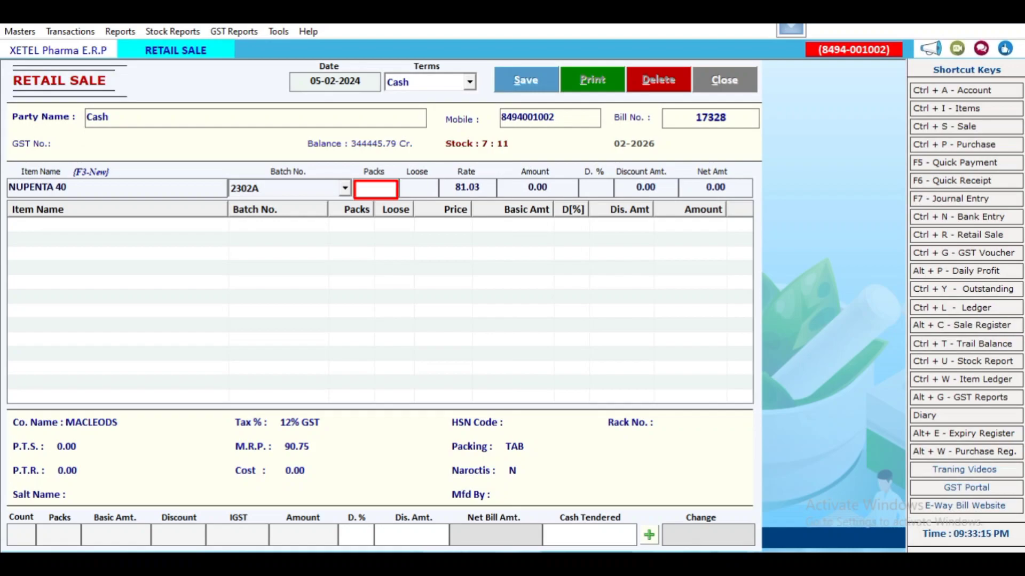
{"action": "type", "text": "1"}
{"action": "key", "text": "Return"}
{"action": "type", "text": "3"}
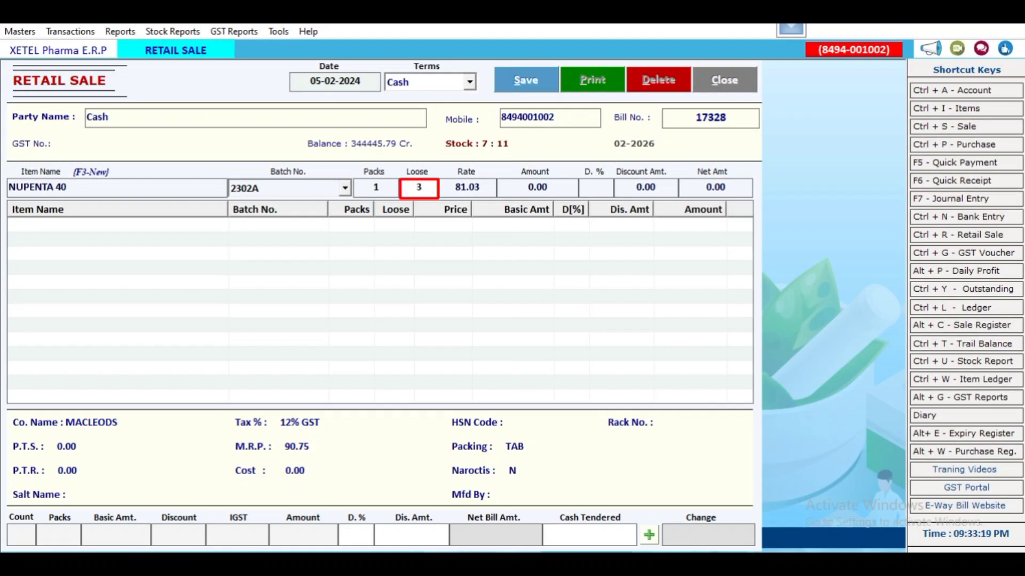
{"action": "key", "text": "Return"}
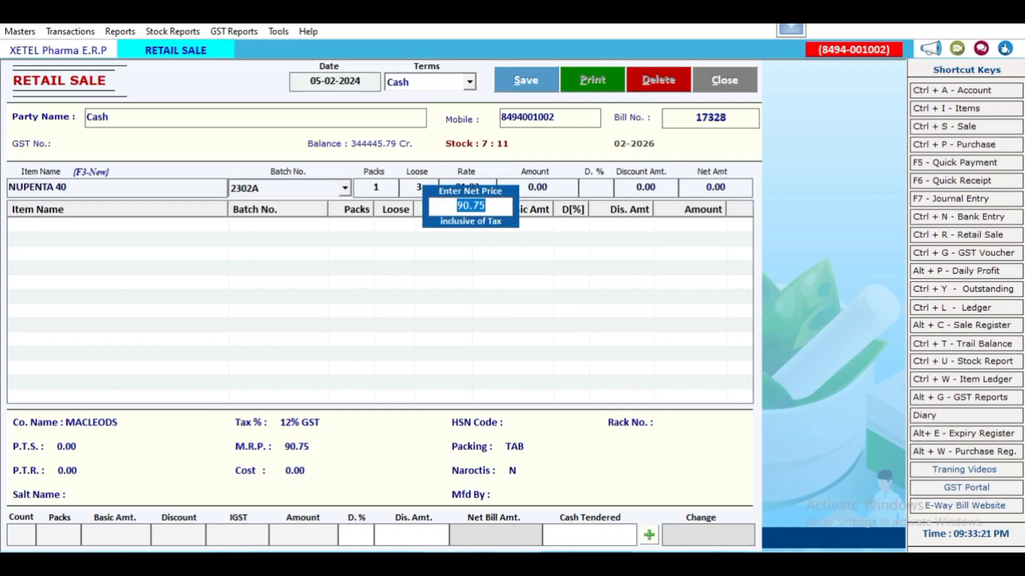
{"action": "key", "text": "Return"}
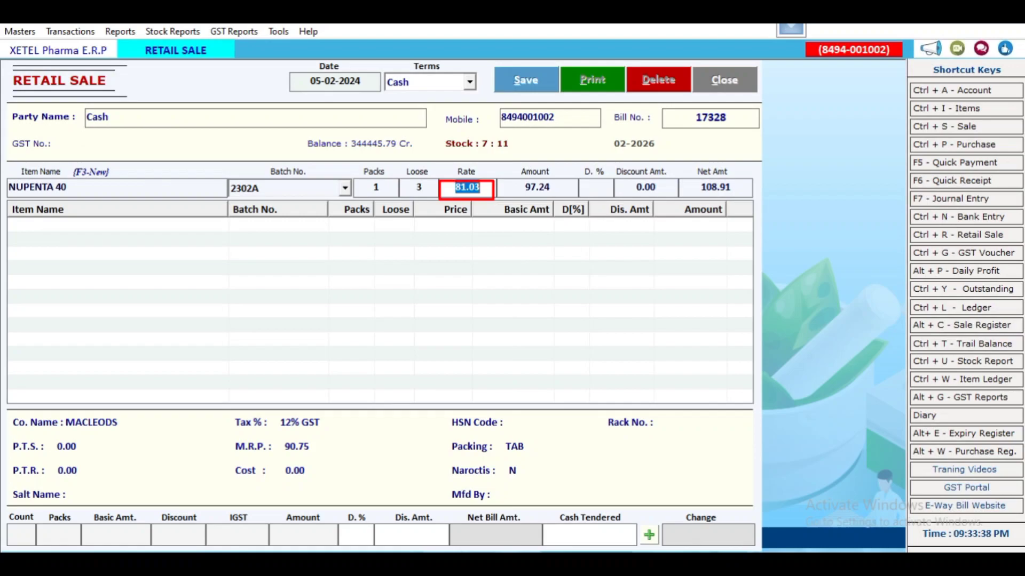
- Clear the trial discount percentages, give the line a 10.00 discount amount, and add it
{"action": "left_click", "coordinate": [526, 187]}
{"action": "key", "text": "Return"}
{"action": "type", "text": "5"}
{"action": "key", "text": "BackSpace"}
{"action": "type", "text": "10"}
{"action": "key", "text": "BackSpace"}
{"action": "key", "text": "BackSpace"}
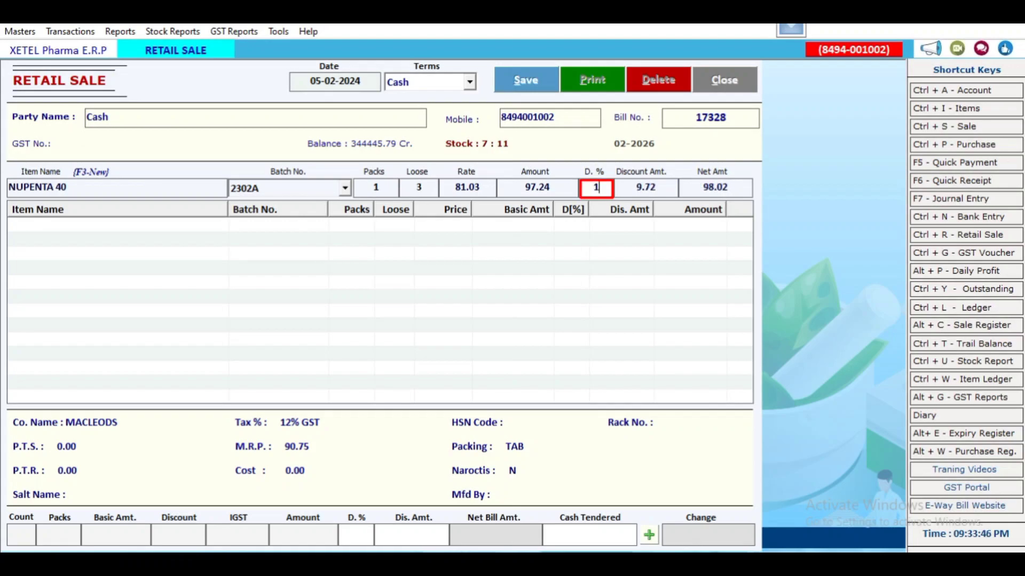
{"action": "type", "text": "5"}
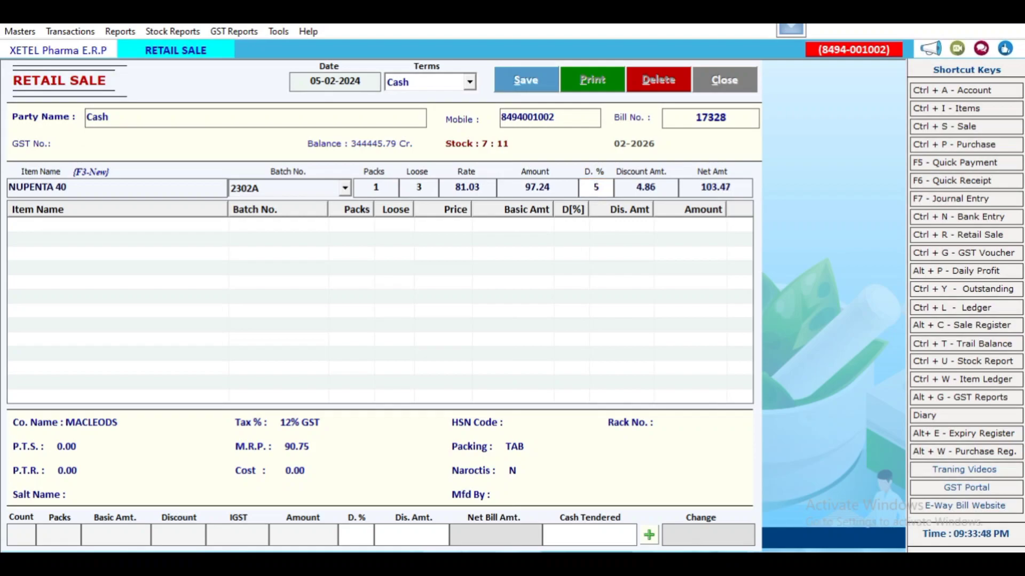
{"action": "key", "text": "Return"}
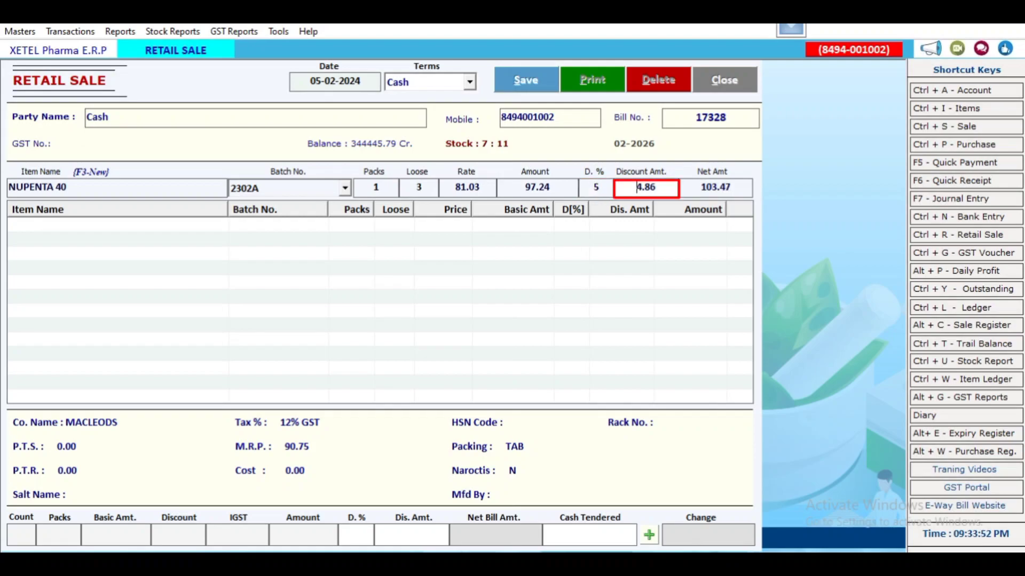
{"action": "left_click", "coordinate": [596, 188]}
{"action": "key", "text": "BackSpace"}
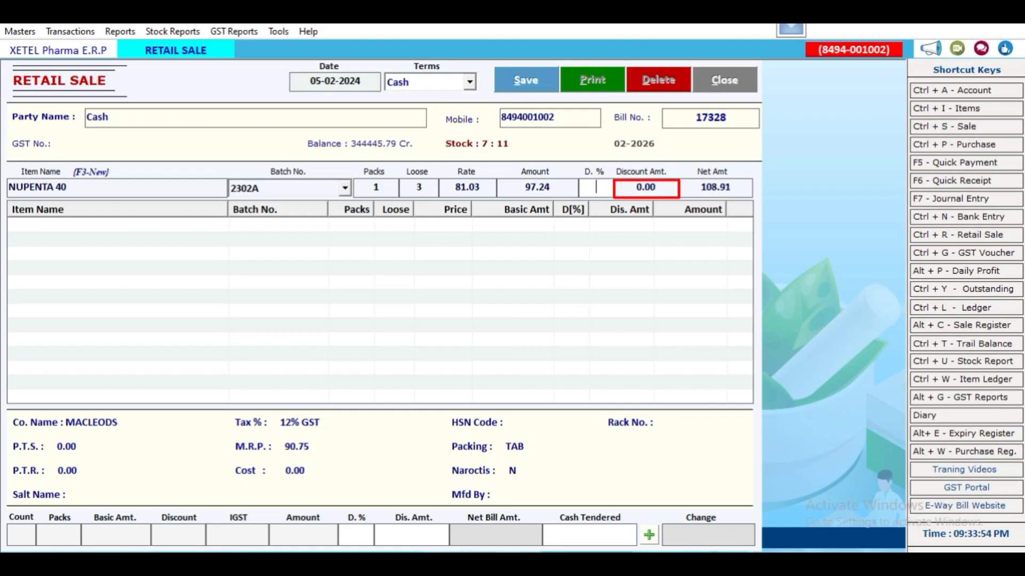
{"action": "key", "text": "Return"}
{"action": "type", "text": "10"}
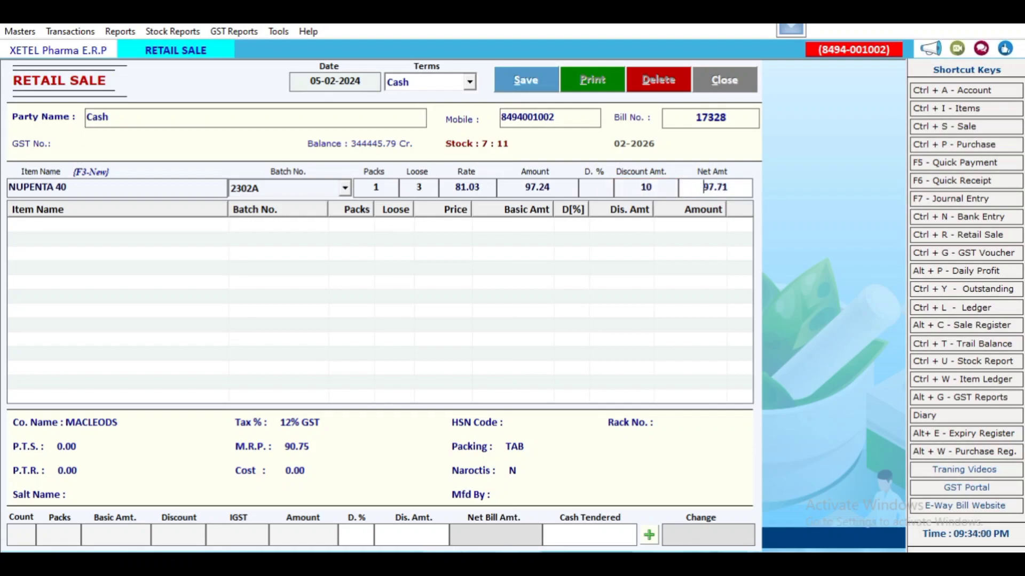
{"action": "key", "text": "Return"}
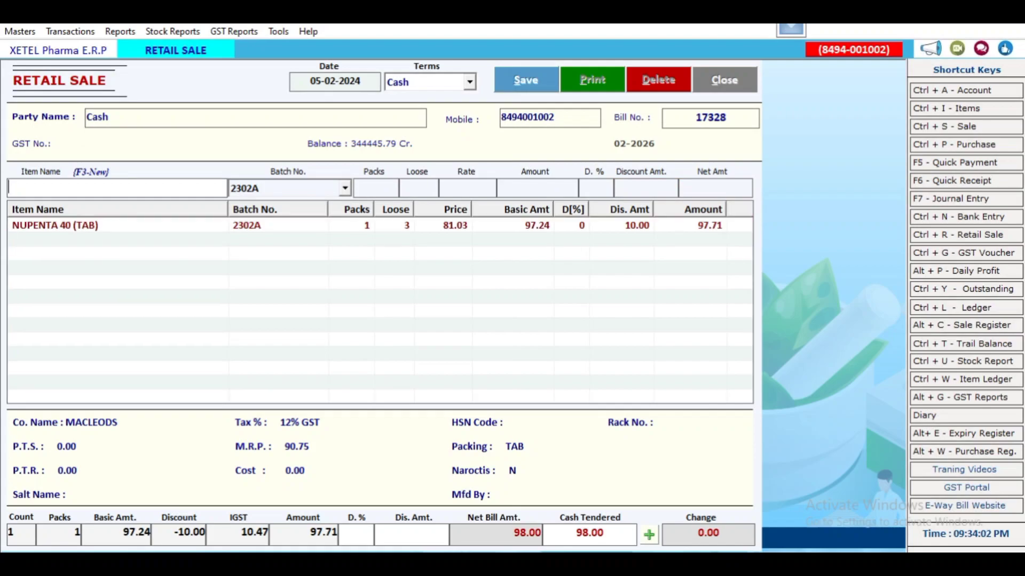
- Add PANTOP 40 TAB from batch SPH221370 with 4 loose to the bill
{"action": "type", "text": "PA"}
{"action": "type", "text": "TOP"}
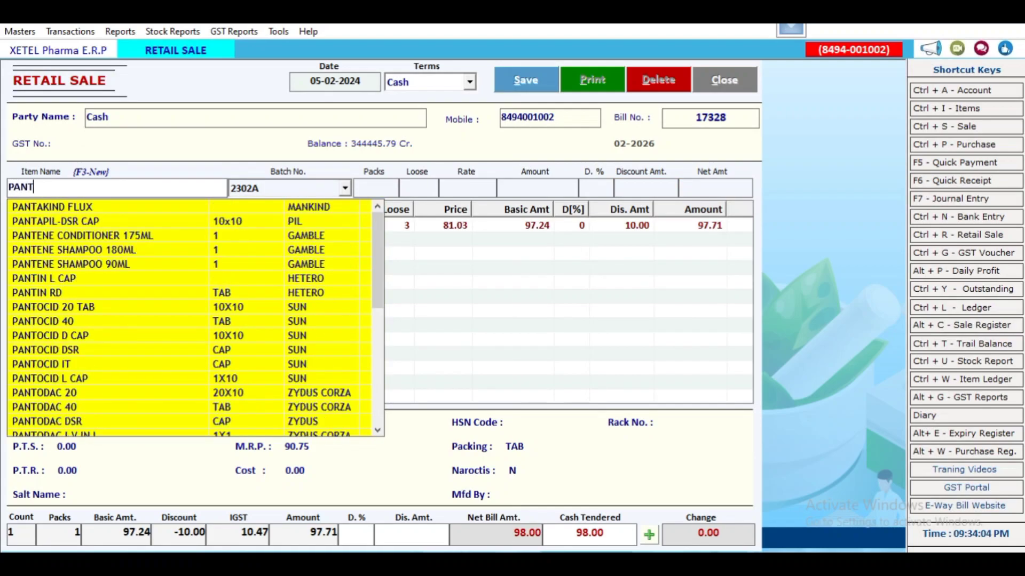
{"action": "key", "text": "Down"}
{"action": "key", "text": "Down"}
{"action": "key", "text": "Return"}
{"action": "key", "text": "Return"}
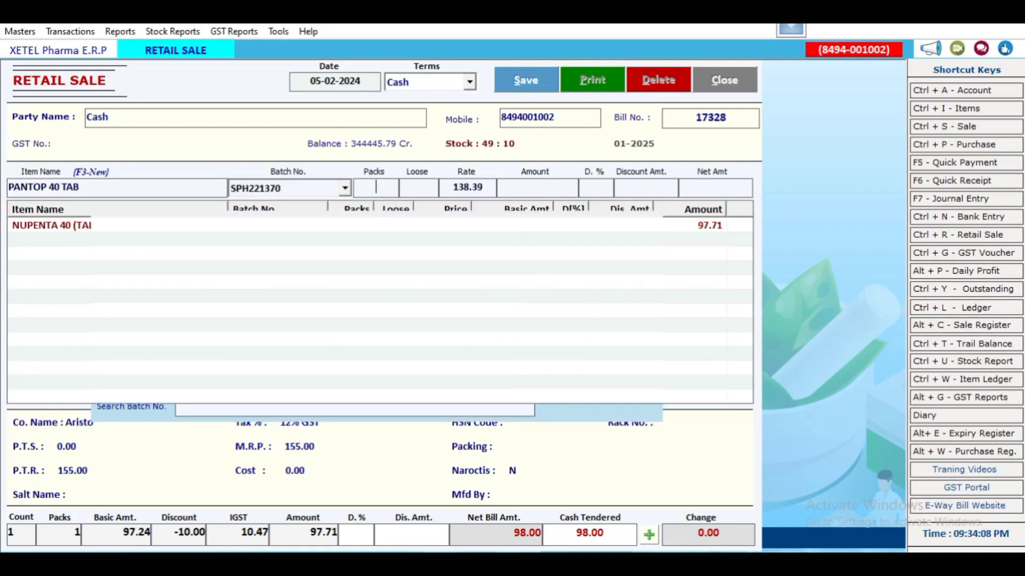
{"action": "key", "text": "Return"}
{"action": "type", "text": "4"}
{"action": "key", "text": "Return"}
{"action": "key", "text": "Return"}
{"action": "key", "text": "Return"}
{"action": "key", "text": "Return"}
{"action": "key", "text": "Return"}
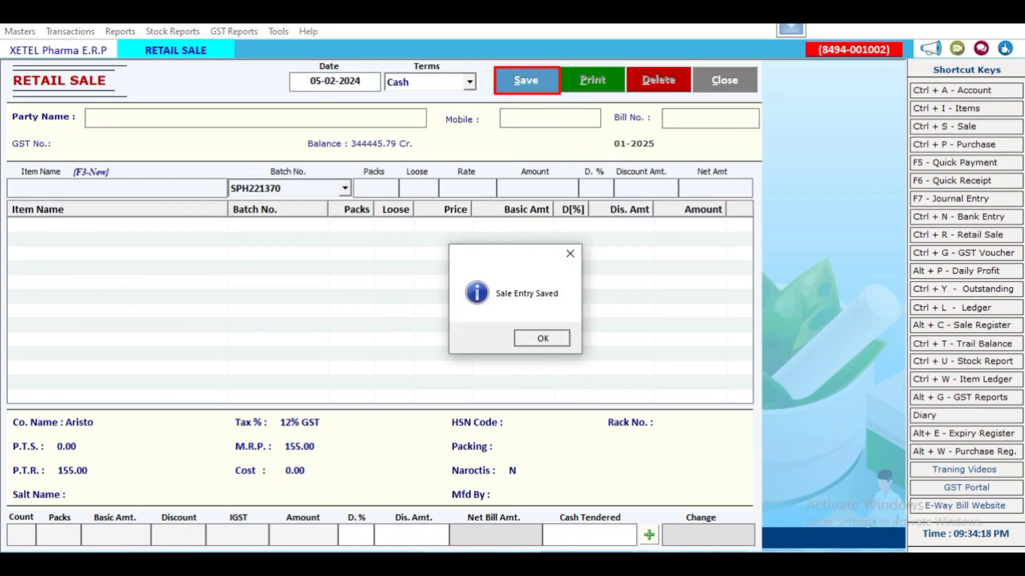
- Print invoice 17328 in Retail Sale Half format to preview
{"action": "key", "text": "Return"}
{"action": "key", "text": "Return"}
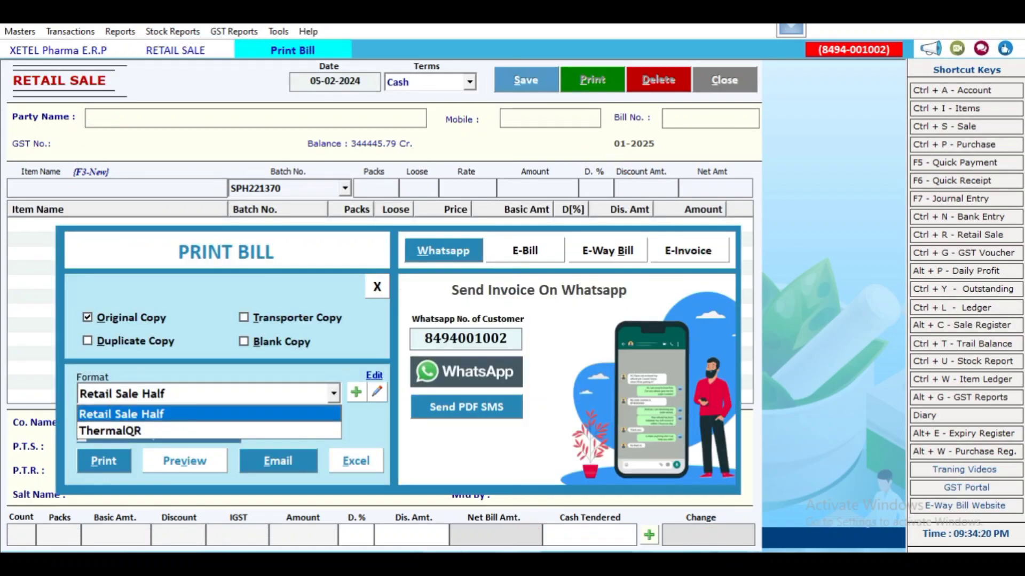
{"action": "key", "text": "Return"}
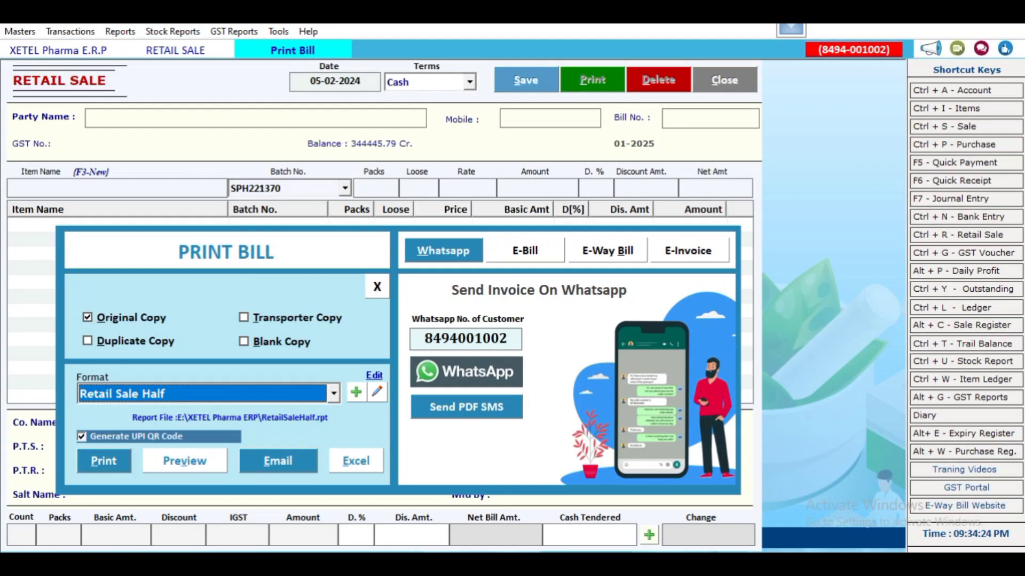
{"action": "key", "text": "Return"}
{"action": "left_click", "coordinate": [424, 338]}
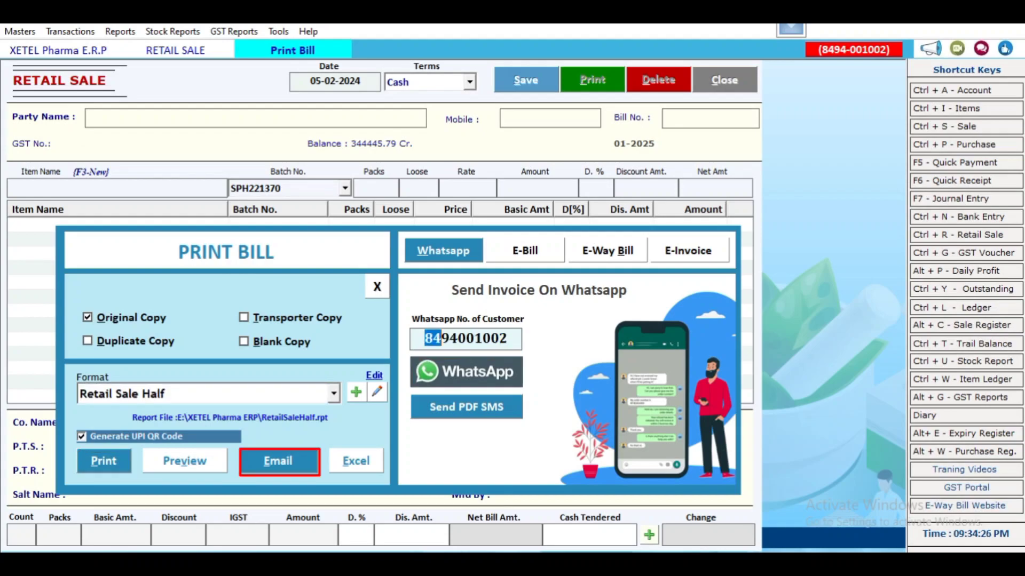
{"action": "key", "text": "alt+v"}
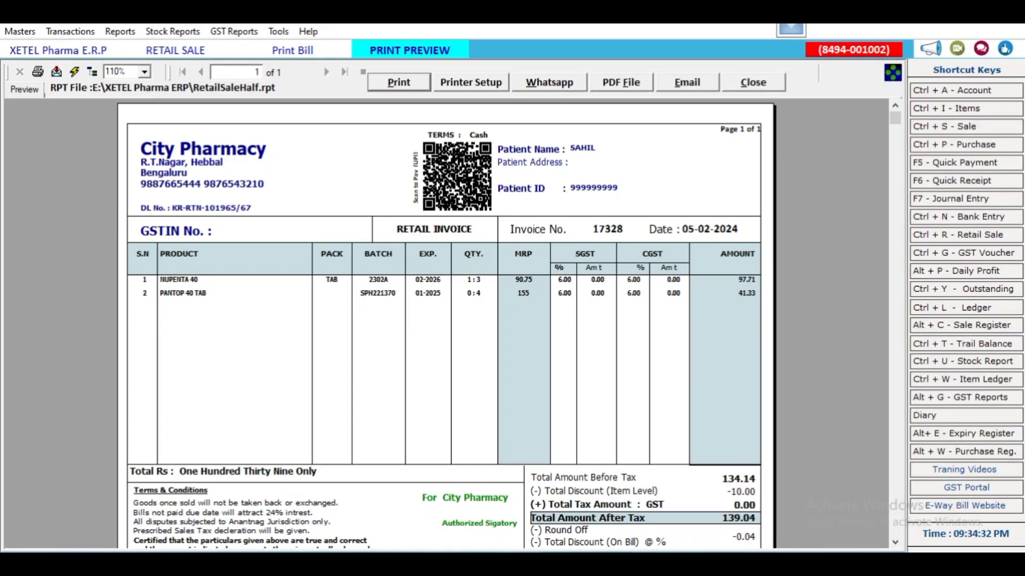
- Zoom the invoice preview to 100%, then close, reopen and close the preview again
{"action": "left_click", "coordinate": [145, 72]}
{"action": "key", "text": "Down"}
{"action": "key", "text": "Down"}
{"action": "key", "text": "Down"}
{"action": "key", "text": "Return"}
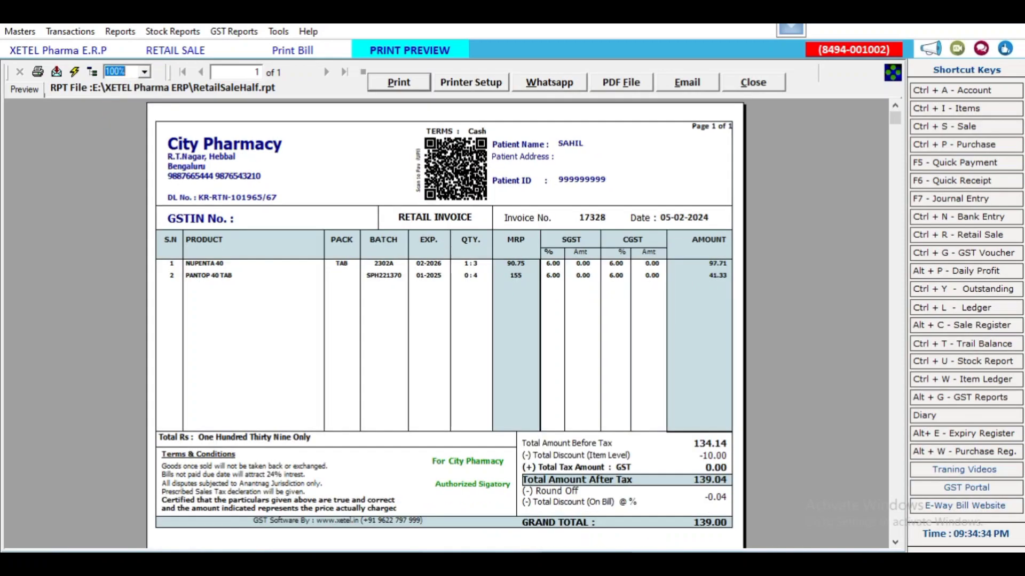
{"action": "key", "text": "Escape"}
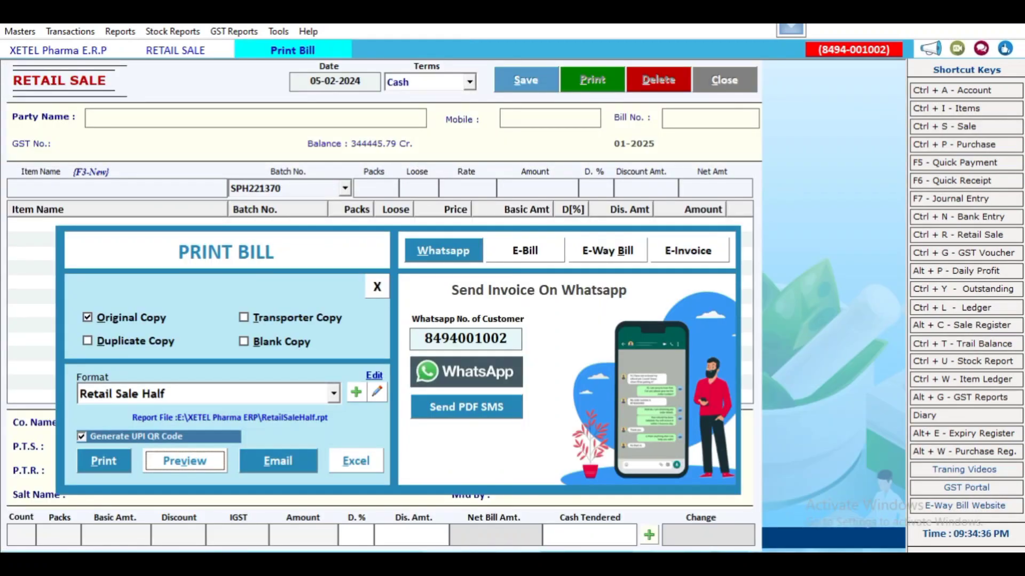
{"action": "key", "text": "Return"}
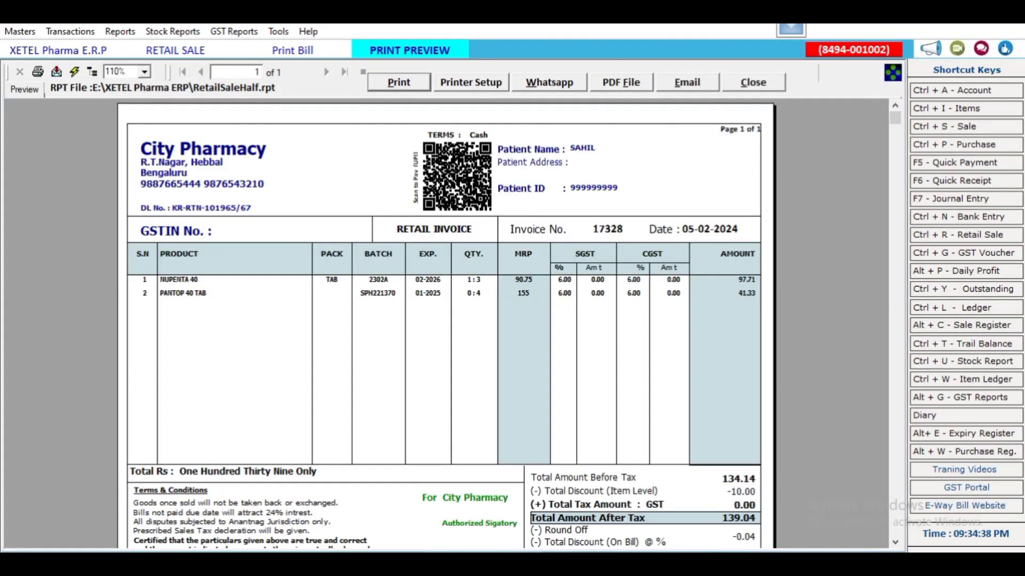
{"action": "key", "text": "Escape"}
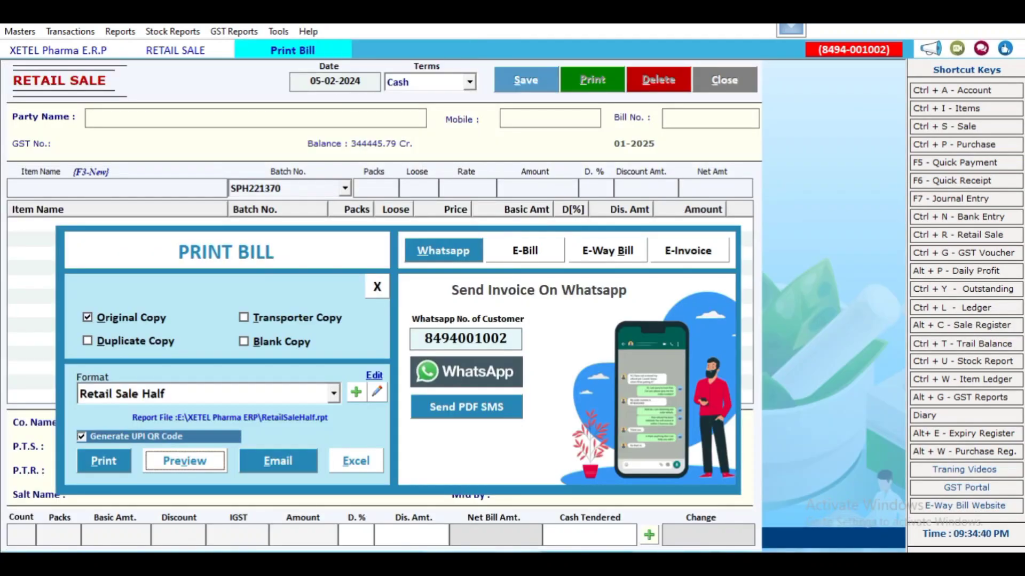
- Check the E-Bill and E-Way Bill tabs, return to WhatsApp, then move to the UPI QR and Original copy settings
{"action": "left_click", "coordinate": [525, 251]}
{"action": "left_click", "coordinate": [607, 250]}
{"action": "left_click", "coordinate": [525, 251]}
{"action": "left_click", "coordinate": [443, 250]}
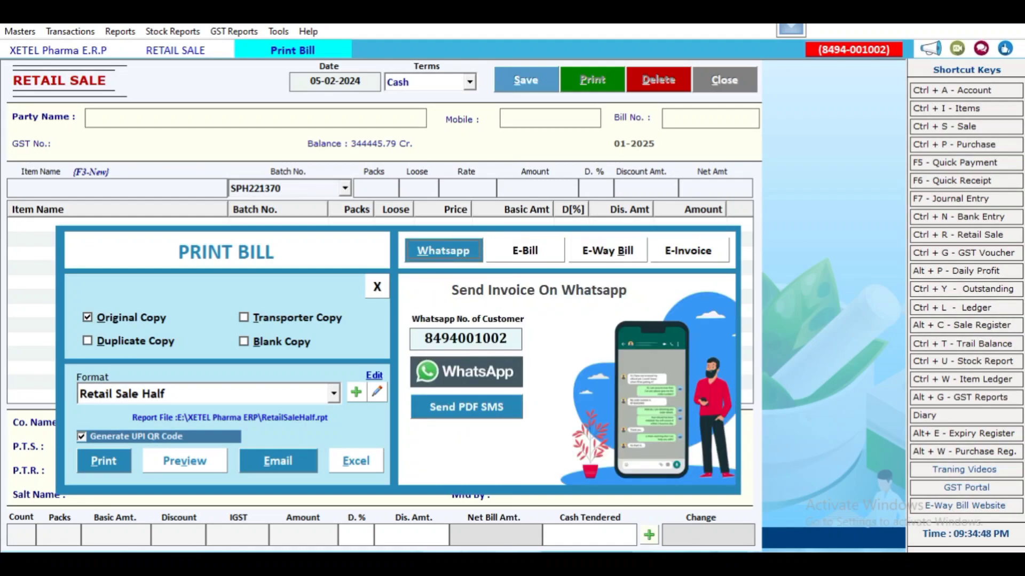
{"action": "key", "text": "Tab"}
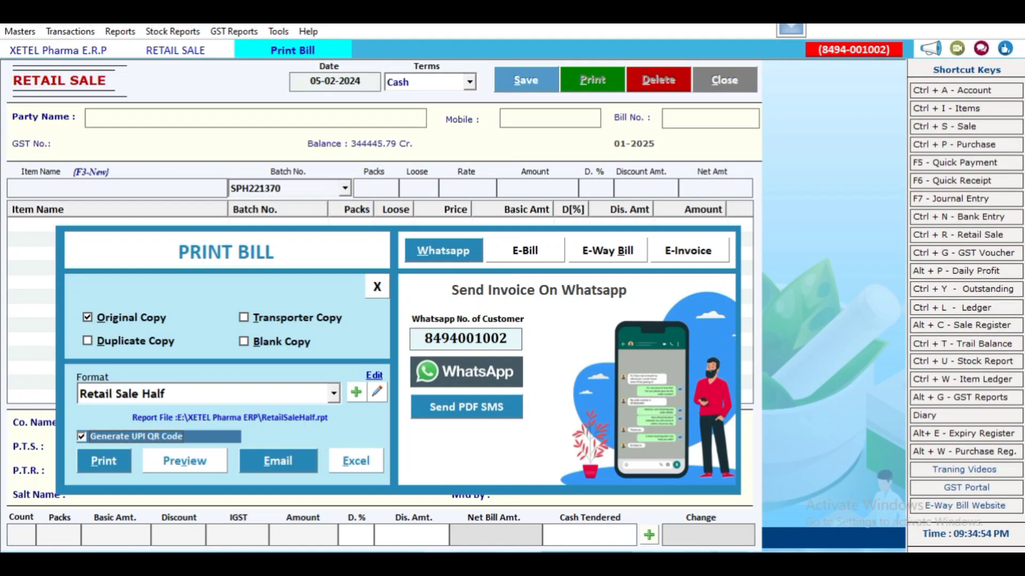
{"action": "key", "text": "alt+o"}
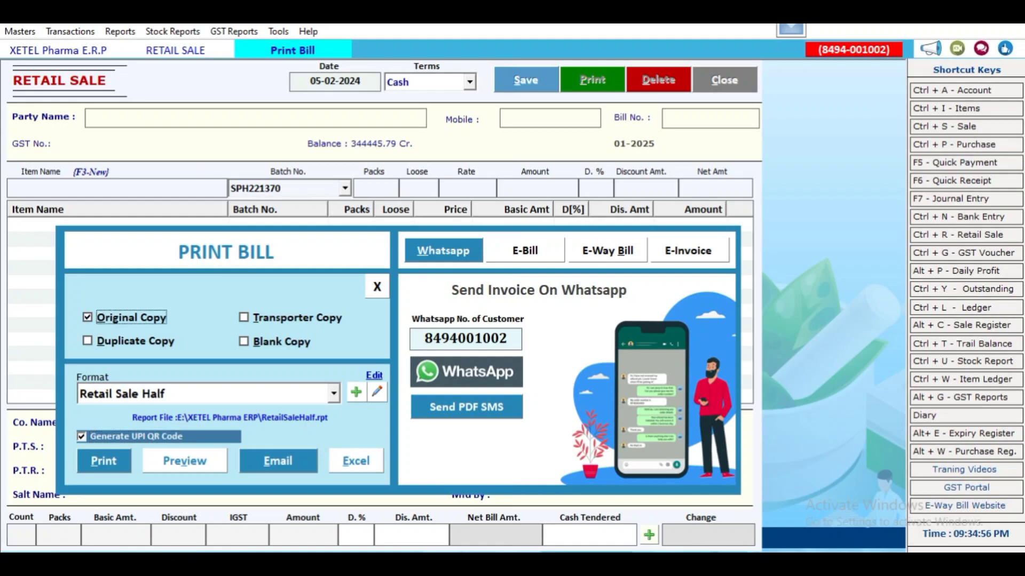